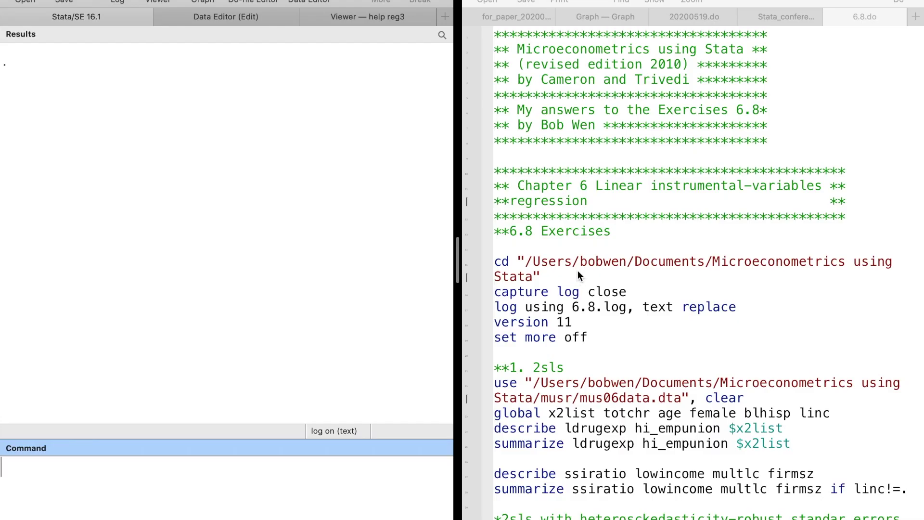
# Run the setup block from cd through set more off, starting the 6.8.log text log.
pyautogui.scroll(-1, 527, 255)
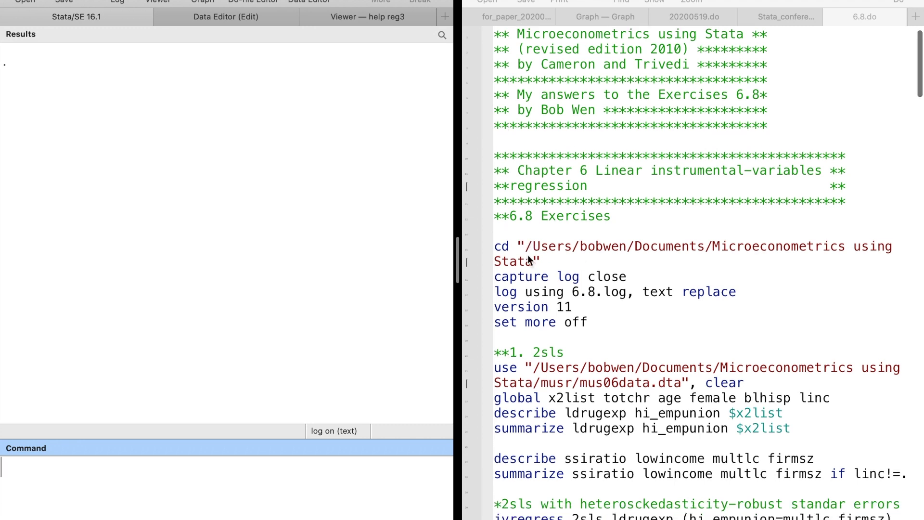
pyautogui.click(467, 242)
pyautogui.click(465, 245)
pyautogui.moveTo(464, 247); pyautogui.dragTo(462, 325)
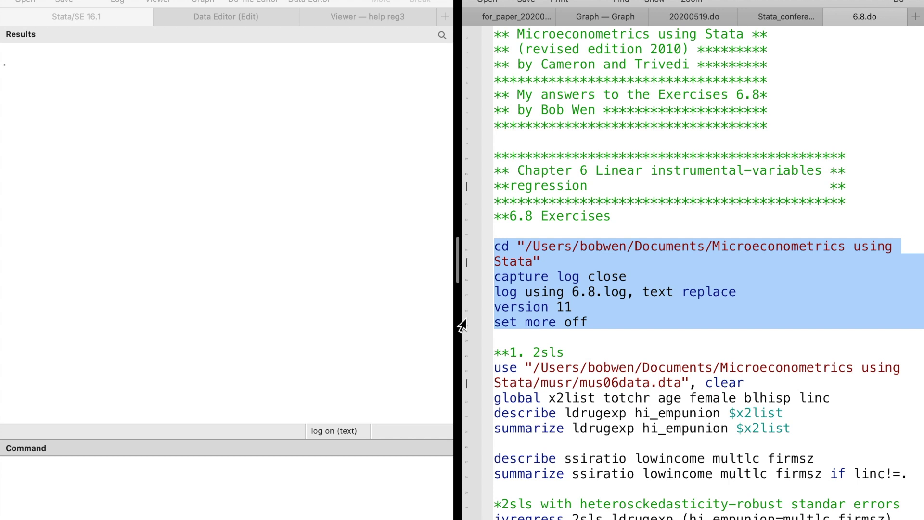
pyautogui.press('super+shift+d')
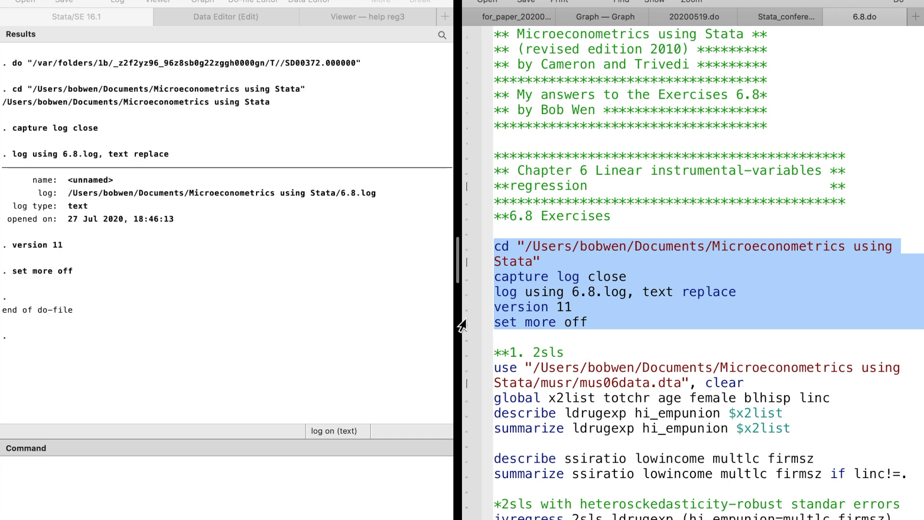
# Load mus06data.dta and define global x2list as totchr age female blhisp linc.
pyautogui.scroll(-5, 535, 343)
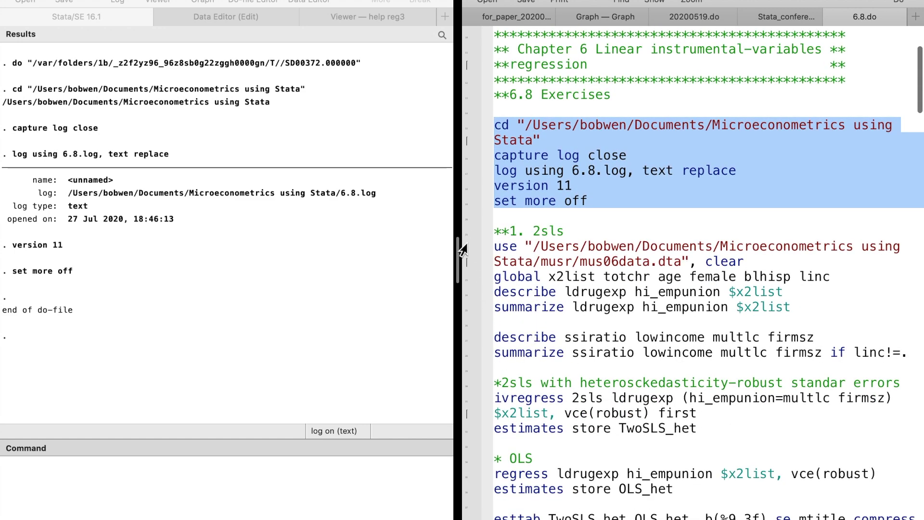
pyautogui.moveTo(461, 235); pyautogui.dragTo(458, 246)
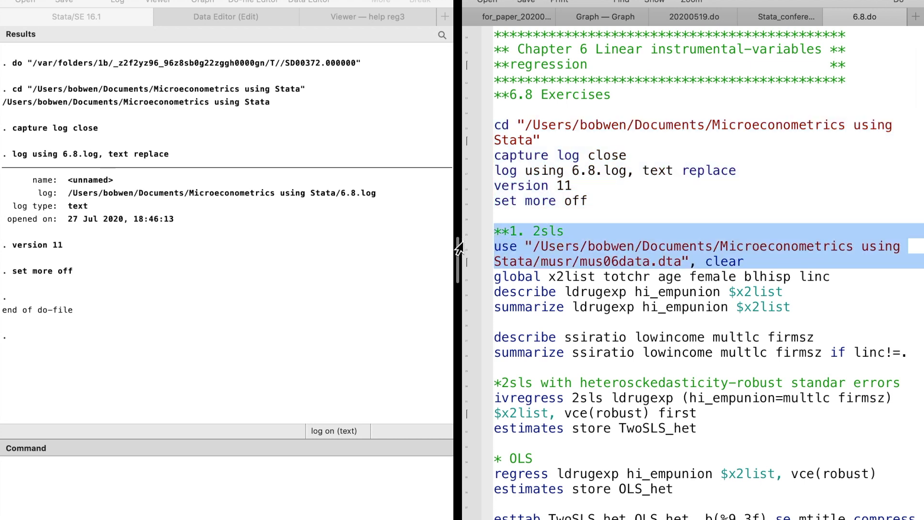
pyautogui.press('super+shift+d')
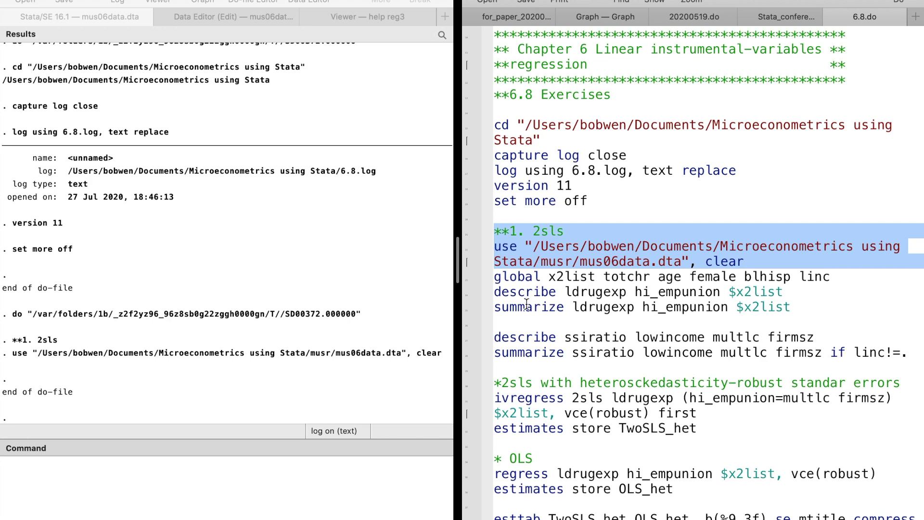
pyautogui.scroll(-1, 525, 301)
pyautogui.click(466, 262)
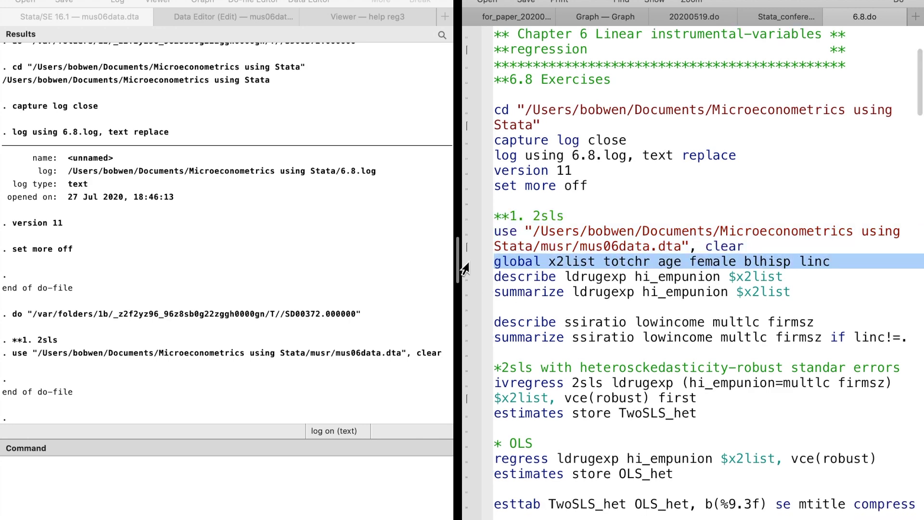
pyautogui.press('super+shift+d')
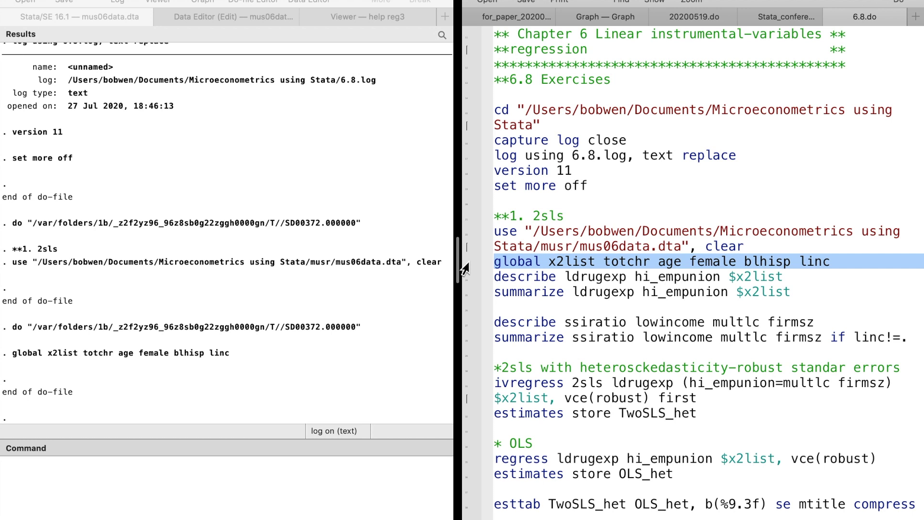
# Describe and summarize ldrugexp, hi_empunion and the $x2list controls.
pyautogui.click(460, 278)
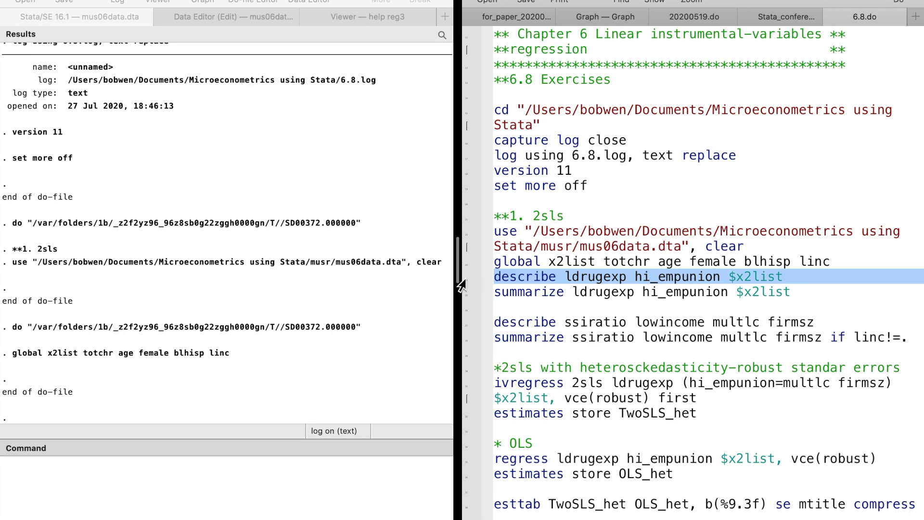
pyautogui.press('super+shift+d')
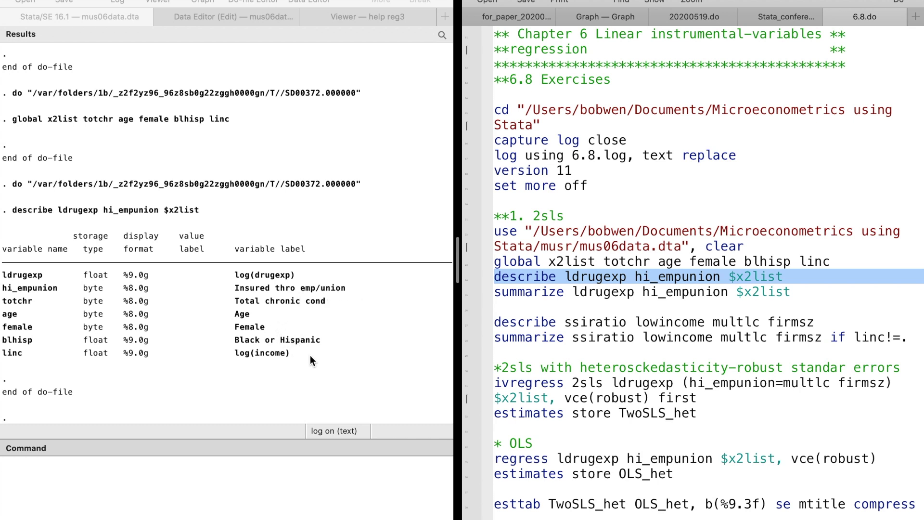
pyautogui.press('Down')
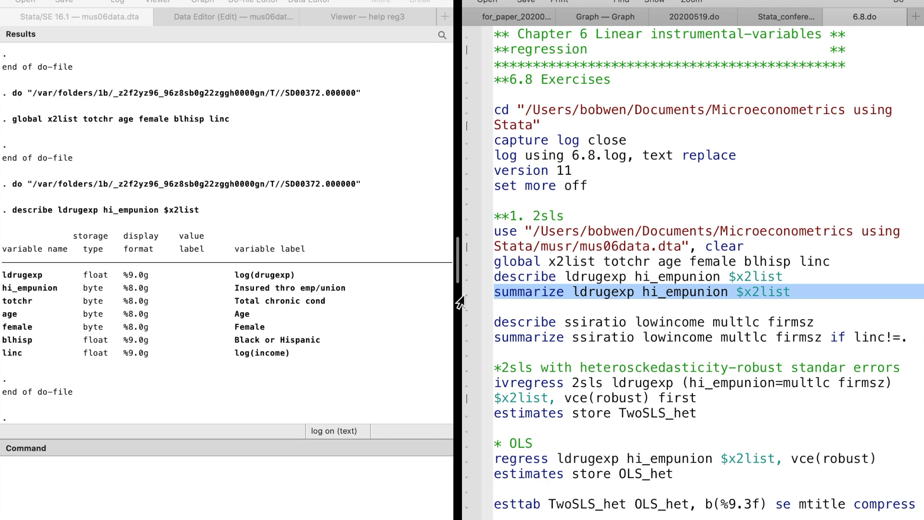
pyautogui.press('super+shift+d')
# Describe and summarize the instruments ssiratio, lowincome, multlc and firmsz.
pyautogui.press('Down')
pyautogui.press('Down')
pyautogui.press('super+shift+d')
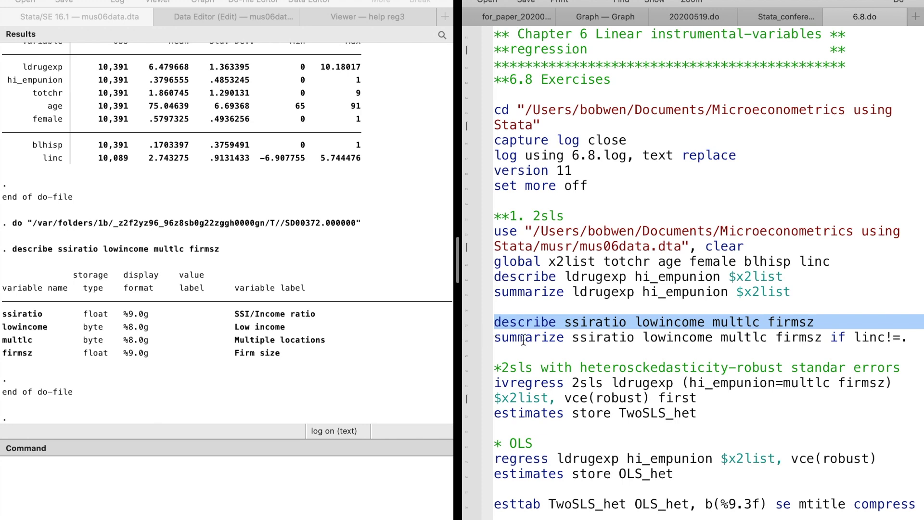
pyautogui.click(462, 342)
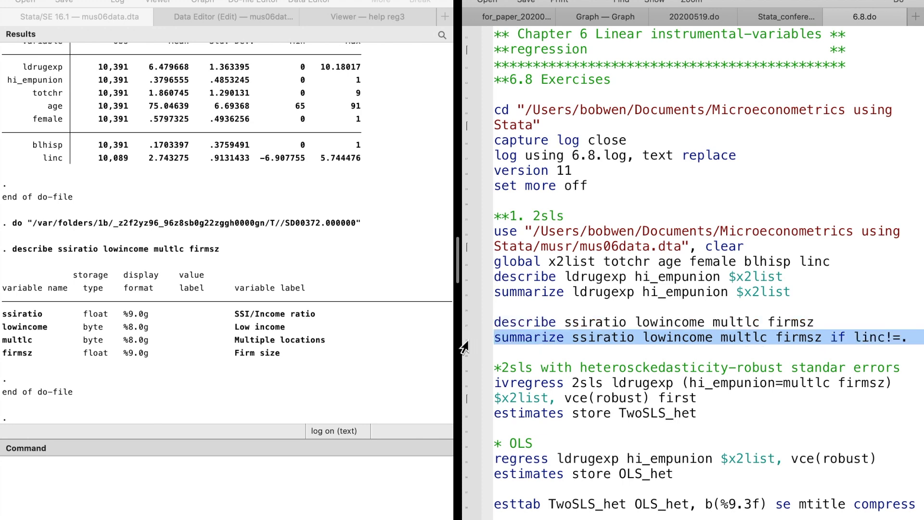
pyautogui.press('super+shift+d')
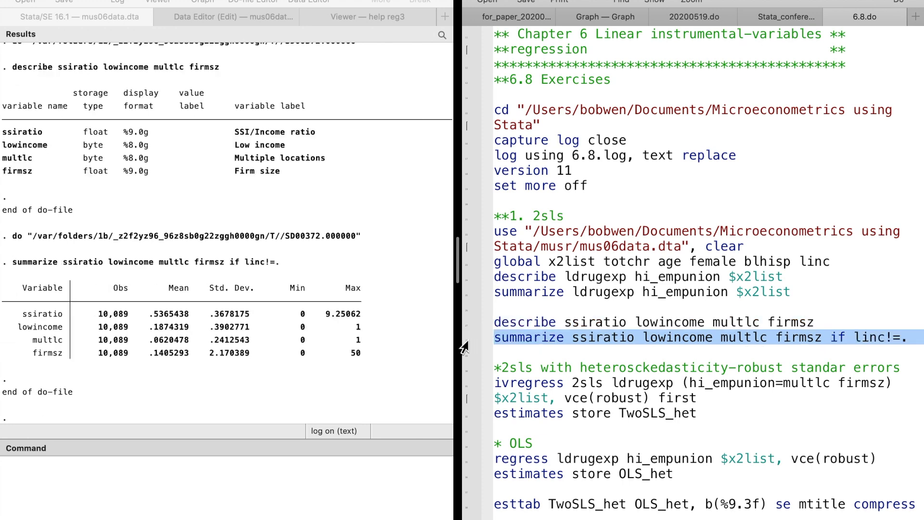
pyautogui.scroll(-5, 463, 345)
pyautogui.moveTo(463, 292); pyautogui.dragTo(462, 320)
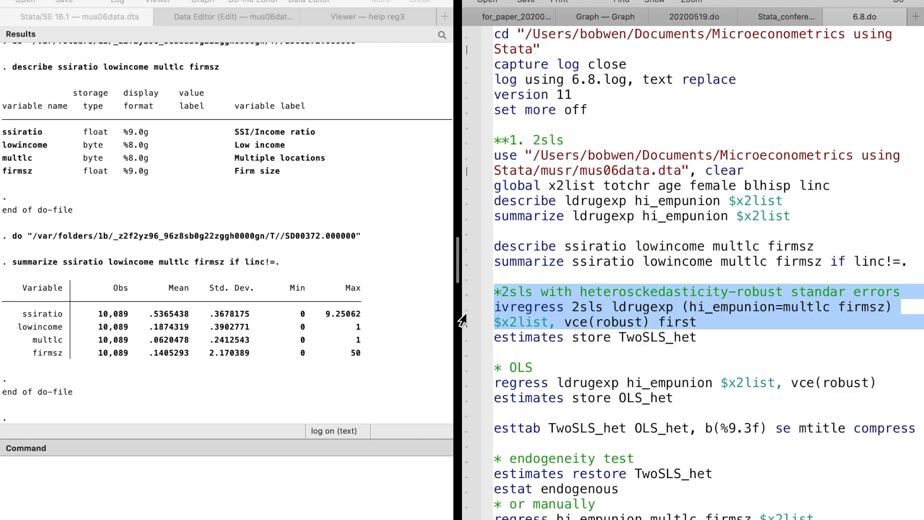
# Estimate robust 2SLS of ldrugexp instrumenting hi_empunion with multlc and firmsz (coefficient −1.506102).
pyautogui.press('super+shift+d')
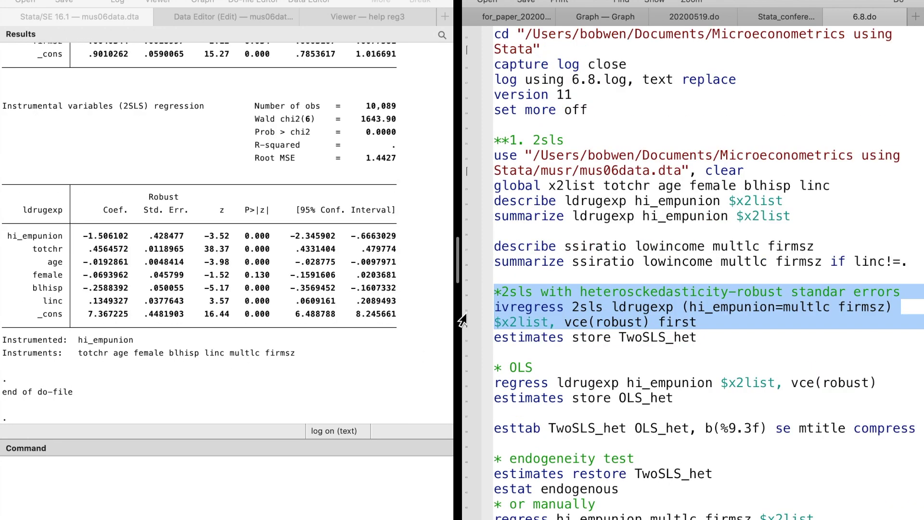
pyautogui.scroll(5, 345, 275)
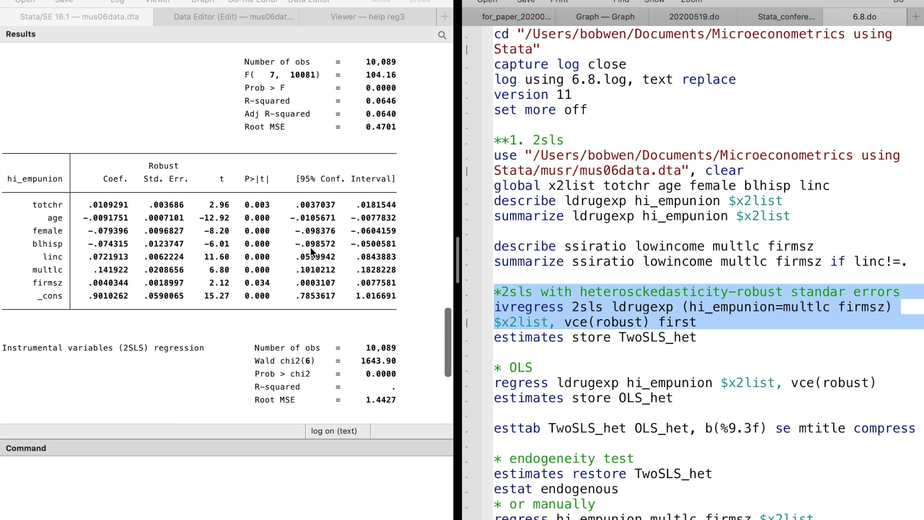
pyautogui.scroll(3, 312, 251)
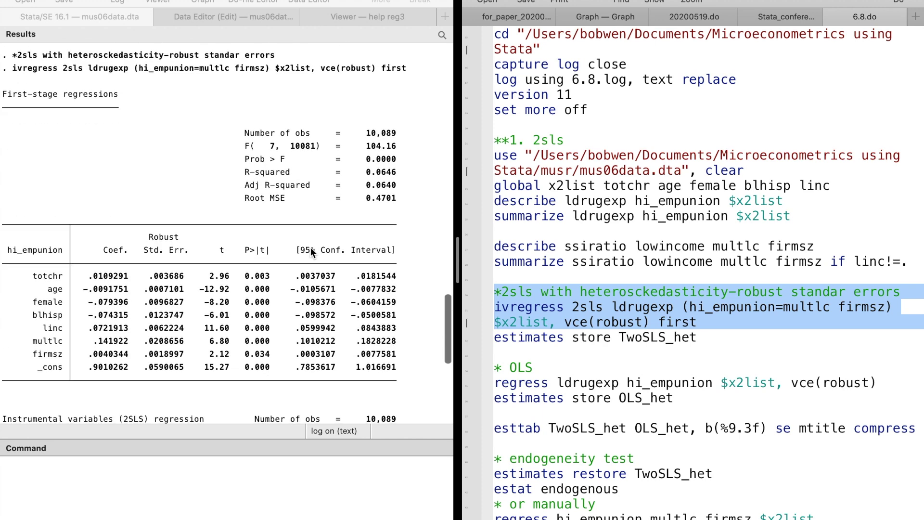
pyautogui.scroll(-2, 311, 247)
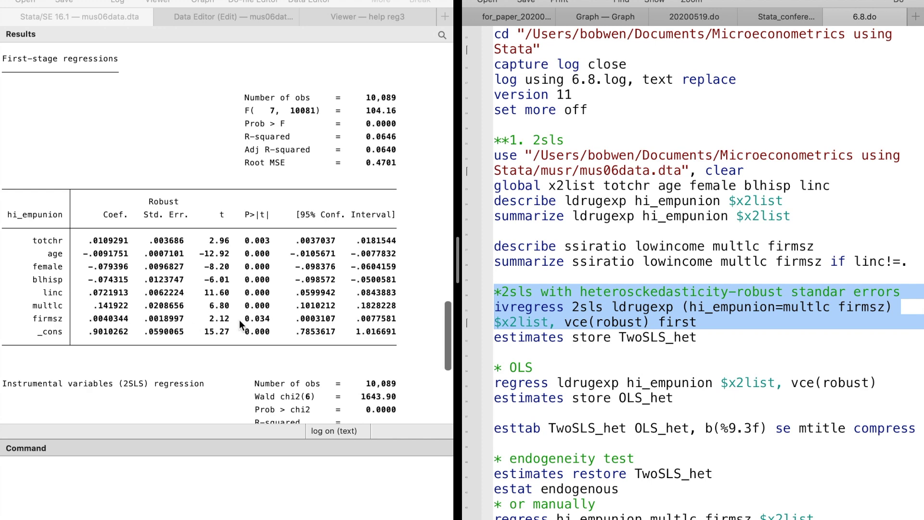
pyautogui.scroll(-8, 243, 319)
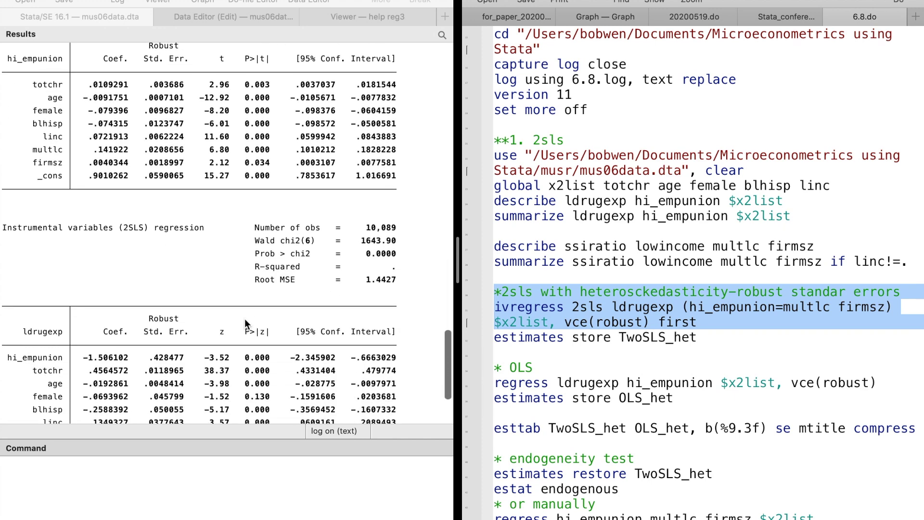
pyautogui.scroll(-4, 245, 324)
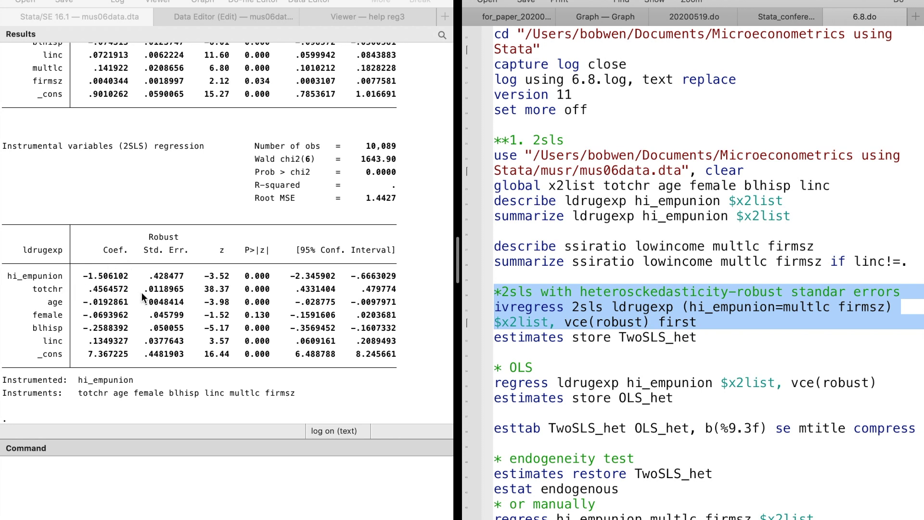
pyautogui.scroll(-2, 559, 346)
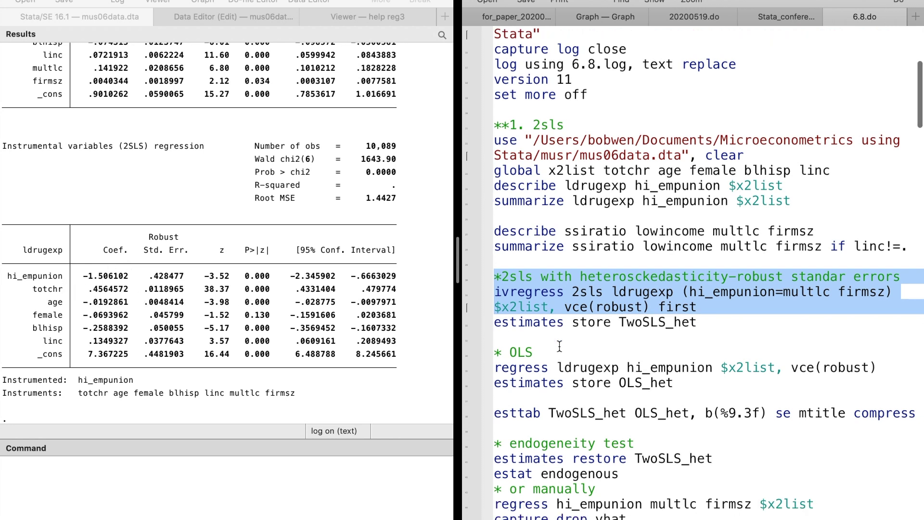
# Store the robust 2SLS estimates as TwoSLS_het.
pyautogui.click(463, 310)
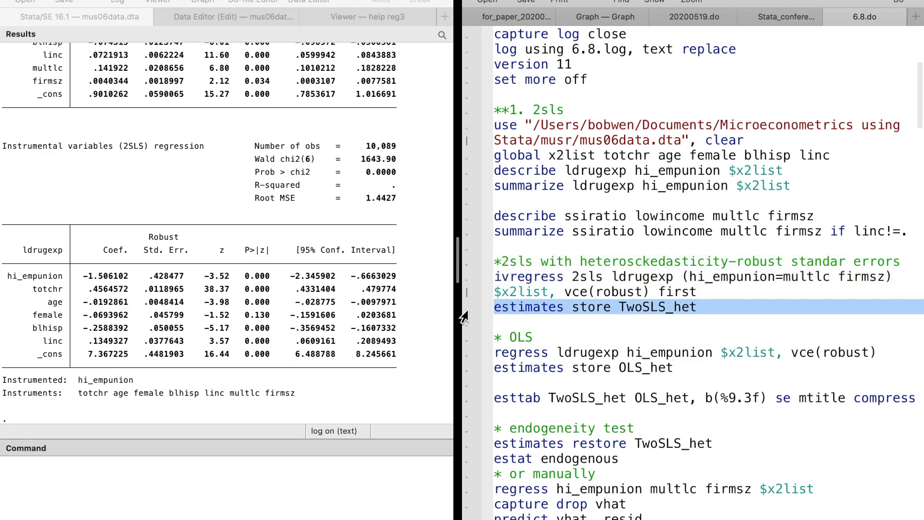
pyautogui.press('super+shift+d')
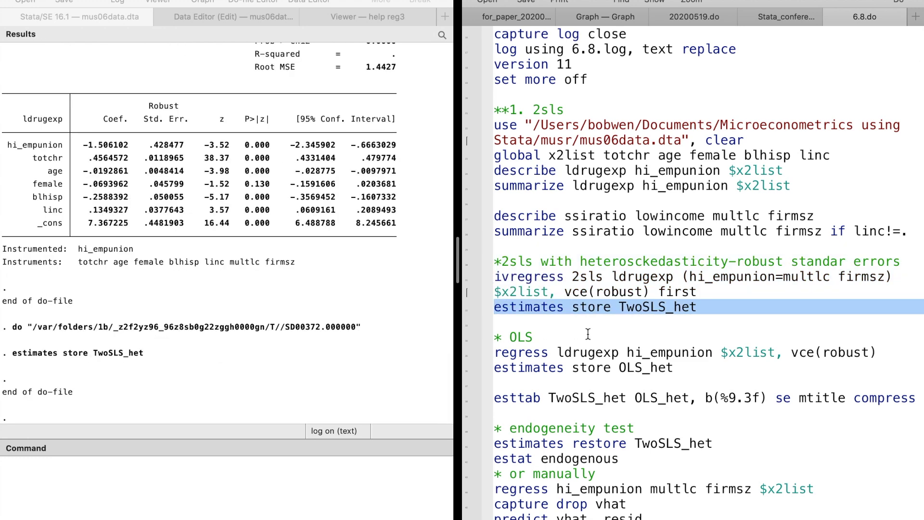
pyautogui.scroll(-3, 616, 342)
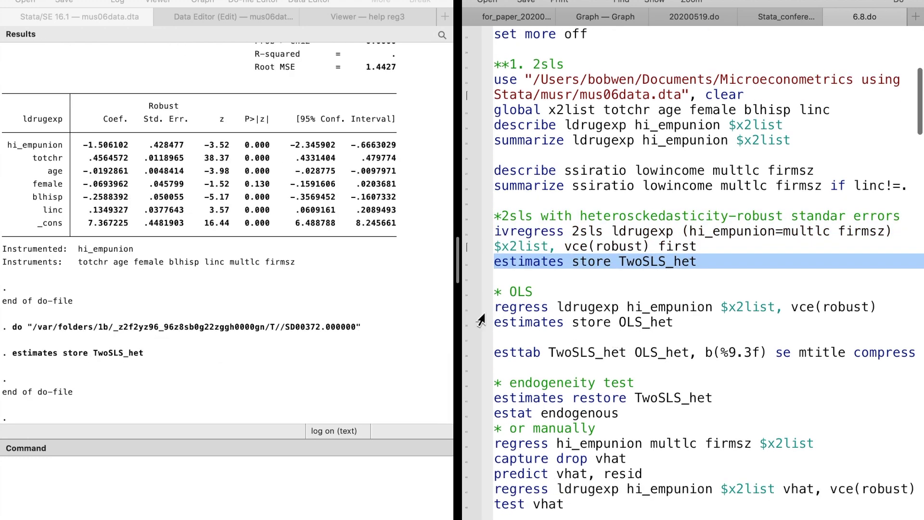
# Run the robust OLS regression and store it as OLS_het.
pyautogui.moveTo(458, 292); pyautogui.dragTo(459, 337)
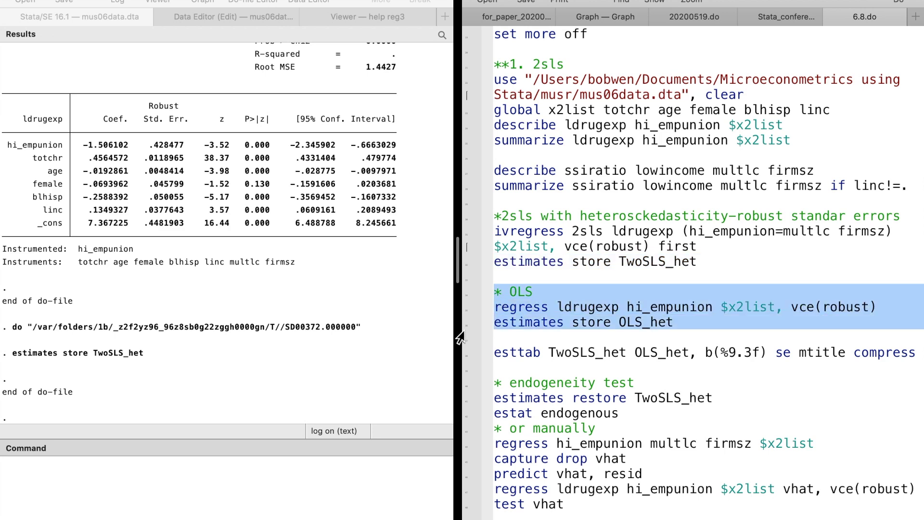
pyautogui.press('super+shift+d')
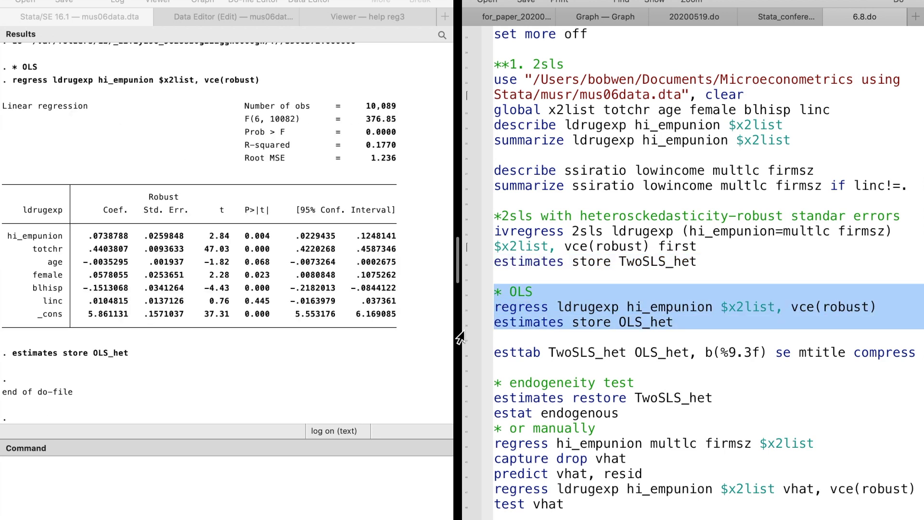
pyautogui.scroll(2, 328, 295)
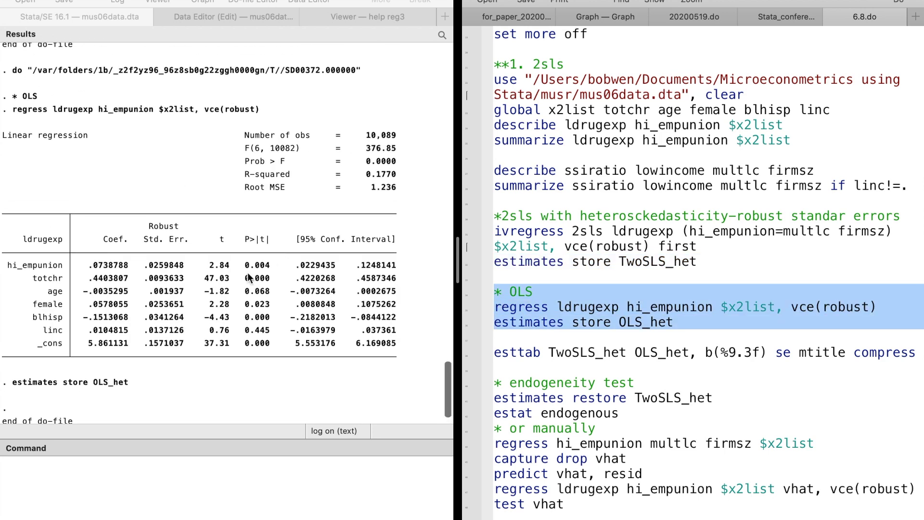
# Print the esttab table of TwoSLS_het vs OLS_het: hi_empunion −1.506 vs 0.074, N 10089.
pyautogui.click(465, 356)
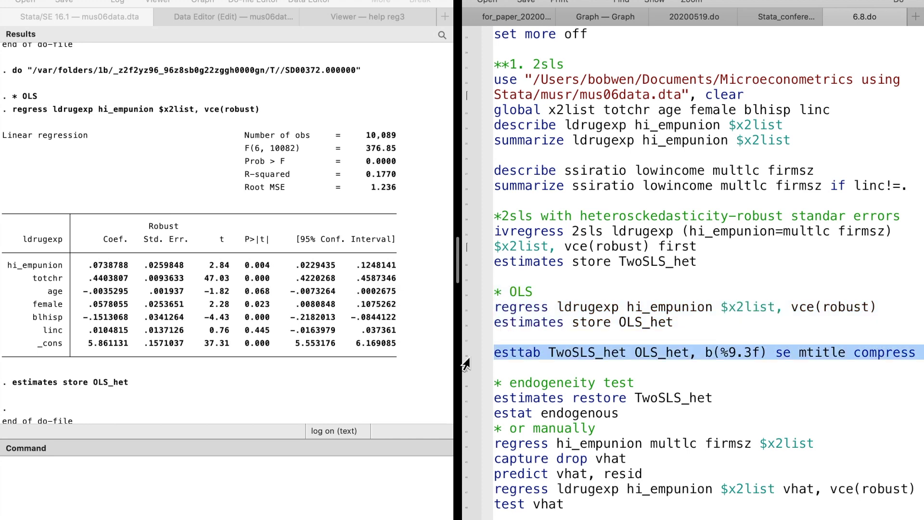
pyautogui.press('super+shift+d')
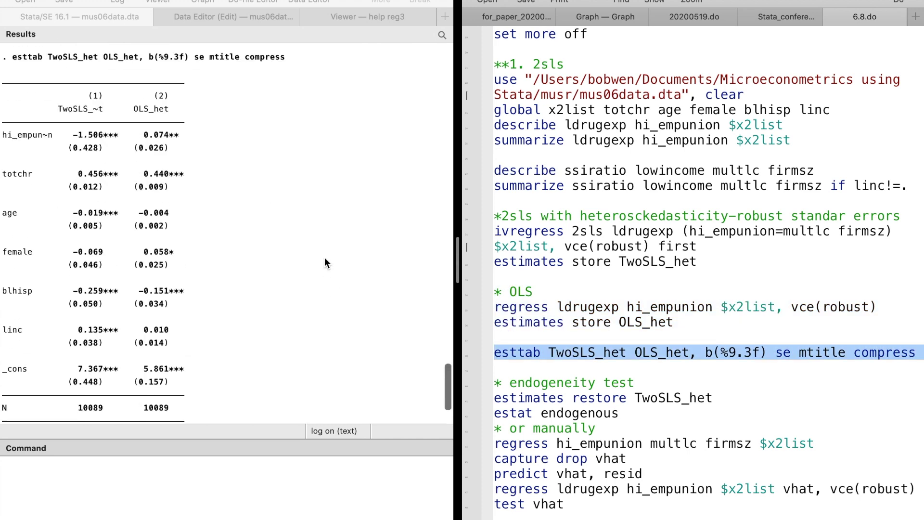
pyautogui.scroll(2, 325, 260)
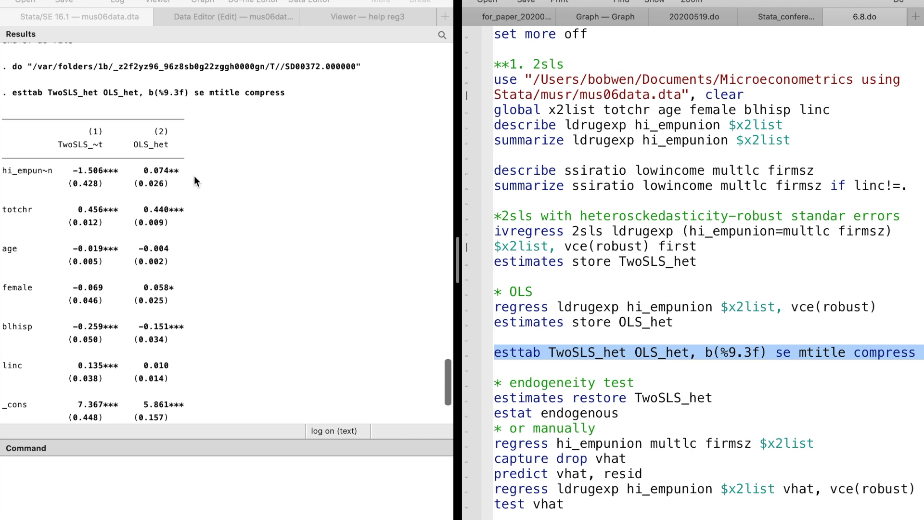
pyautogui.scroll(-3, 186, 233)
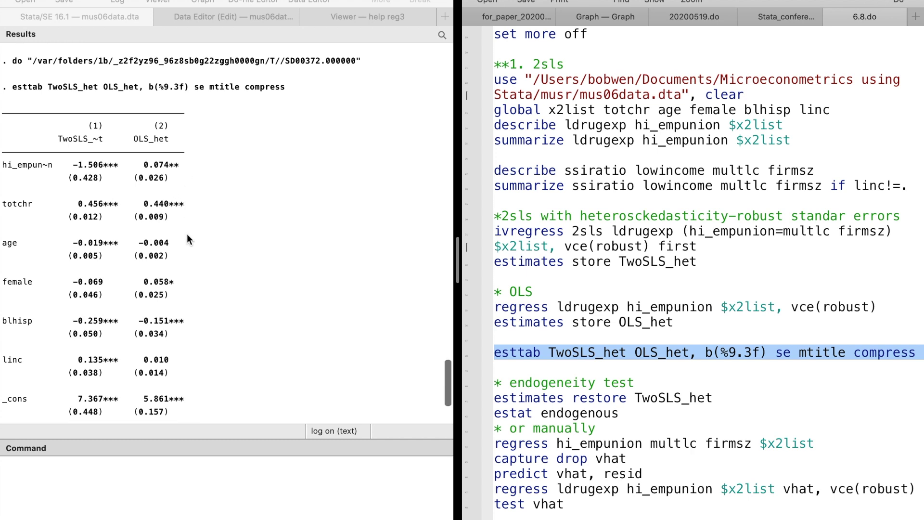
pyautogui.scroll(-1, 187, 235)
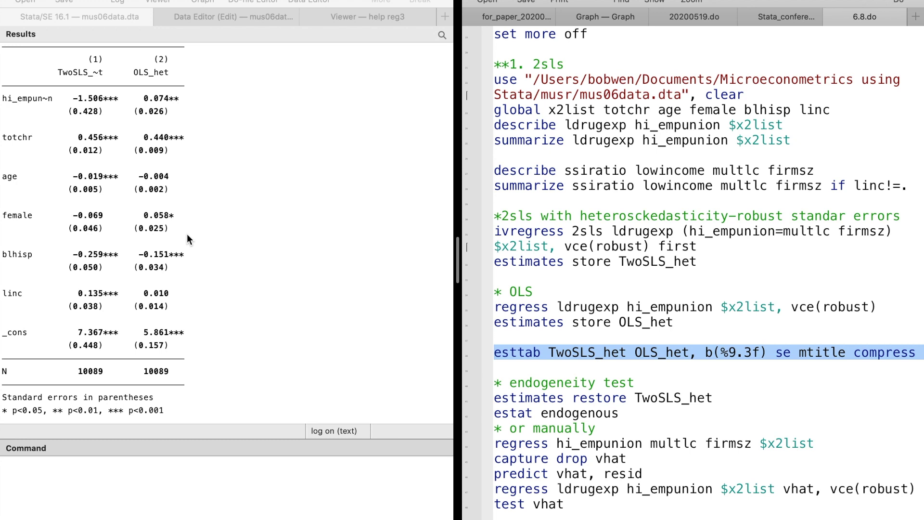
pyautogui.scroll(-4, 524, 356)
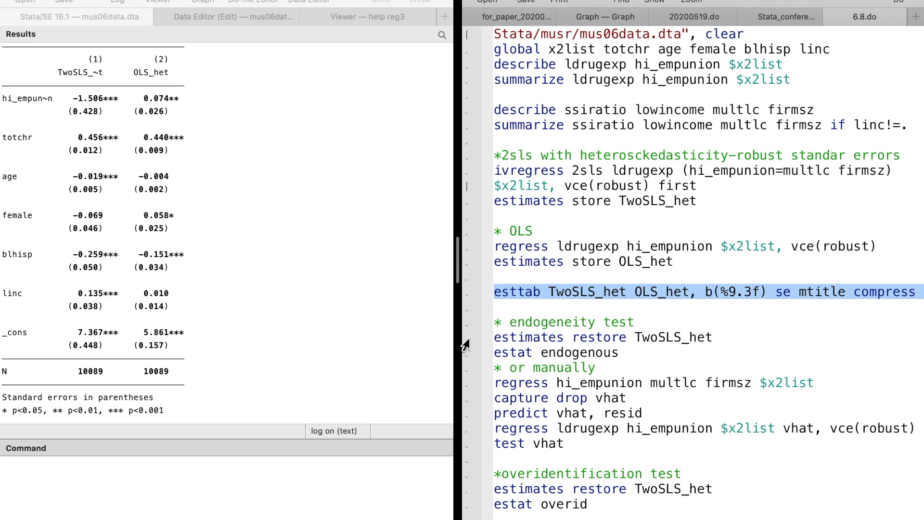
# Restore TwoSLS_het and run estat endogenous to test hi_empunion for endogeneity.
pyautogui.click(465, 339)
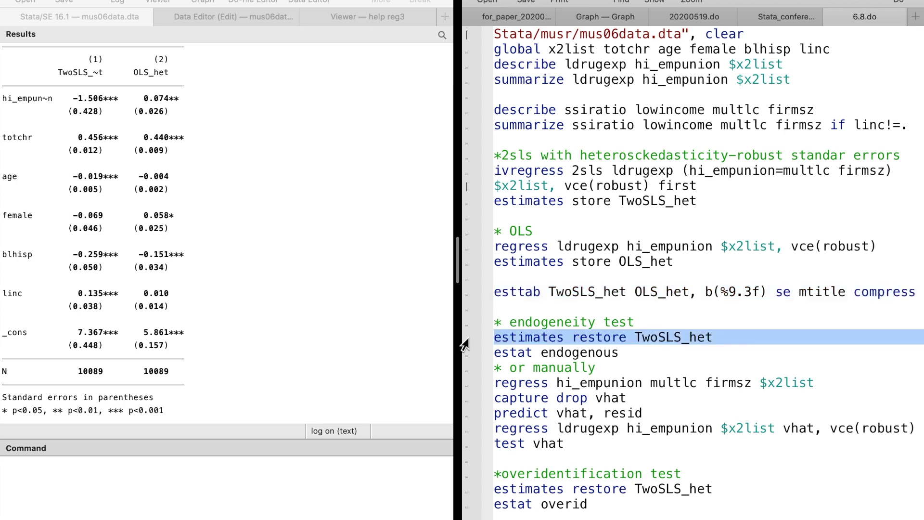
pyautogui.press('super+shift+d')
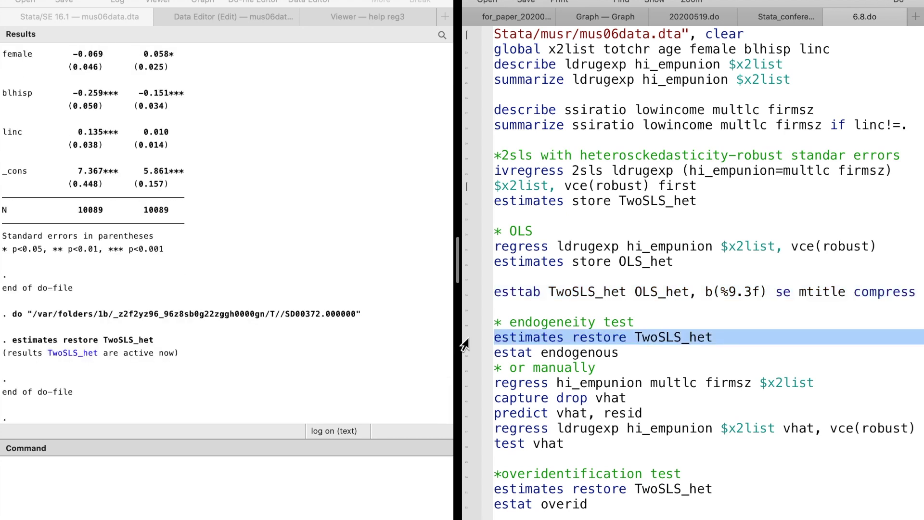
pyautogui.click(466, 360)
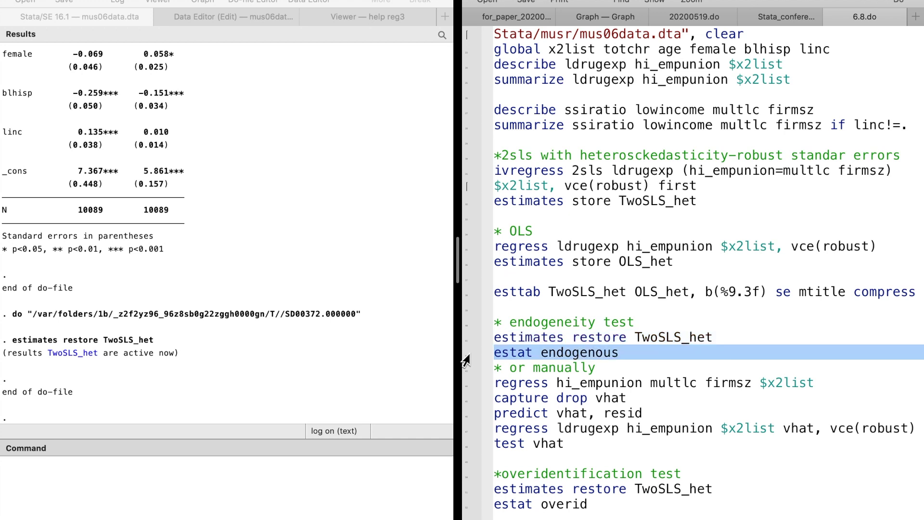
pyautogui.press('super+shift+d')
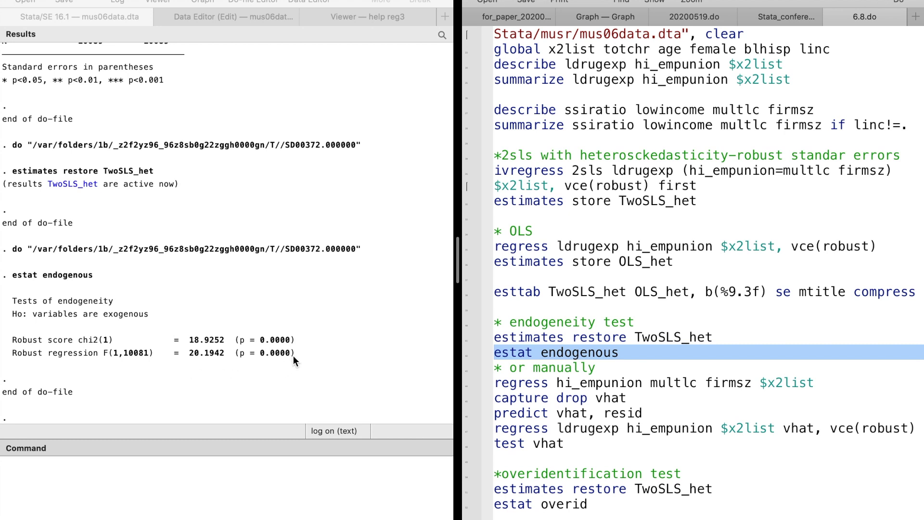
pyautogui.scroll(-3, 465, 331)
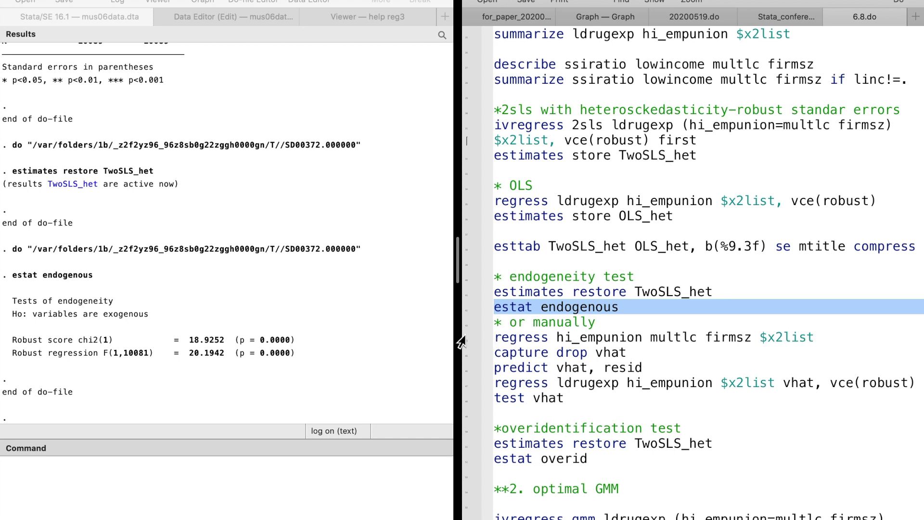
# Repeat the test manually with residual vhat: coefficient 1.589, F(1, 10081) = 20.19, p = 0.0000.
pyautogui.press('Down')
pyautogui.press('Down')
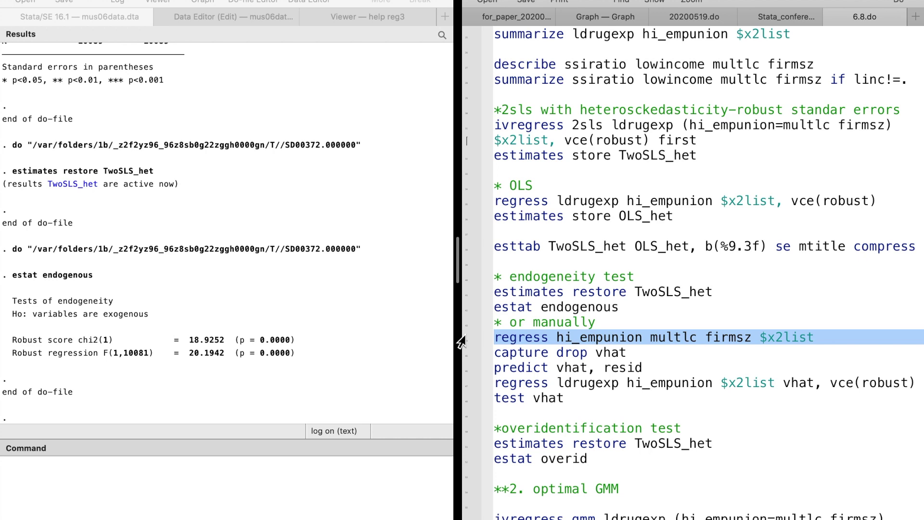
pyautogui.press('super+shift+d')
pyautogui.press('Down')
pyautogui.press('super+shift+d')
pyautogui.press('Down')
pyautogui.press('super+shift+d')
pyautogui.press('Down')
pyautogui.press('super+shift+d')
pyautogui.press('Down')
pyautogui.press('super+shift+d')
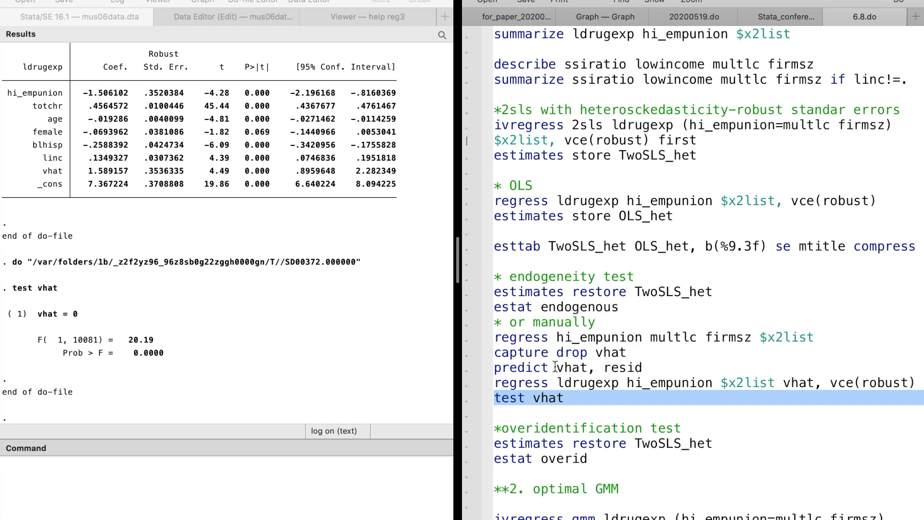
pyautogui.scroll(-5, 553, 366)
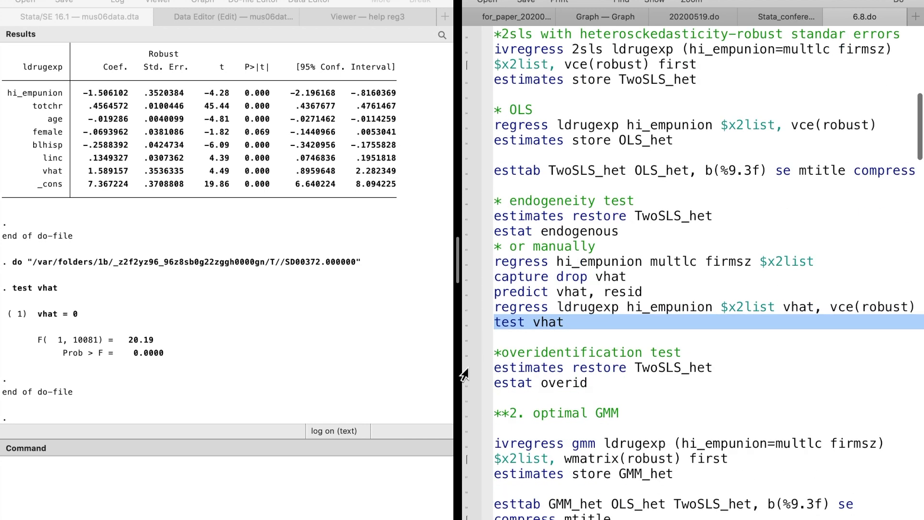
# Restore TwoSLS_het and run estat overid, giving Score chi2(1) = 2.02585, p = 0.1546.
pyautogui.press('Down')
pyautogui.press('Down')
pyautogui.press('Down')
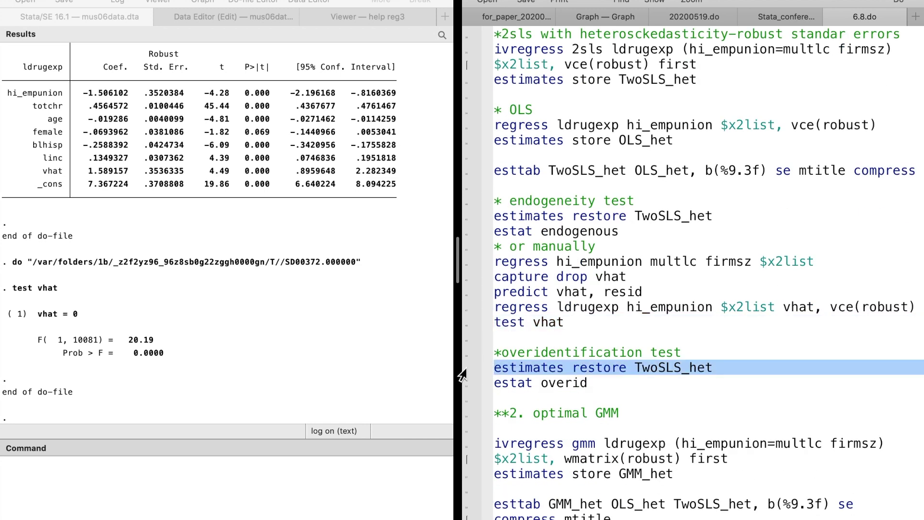
pyautogui.press('super+shift+d')
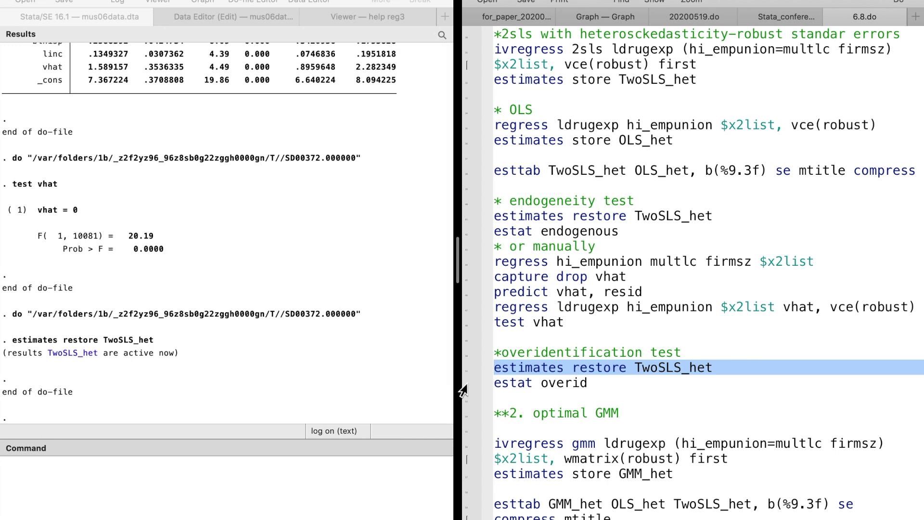
pyautogui.press('Down')
pyautogui.press('super+shift+d')
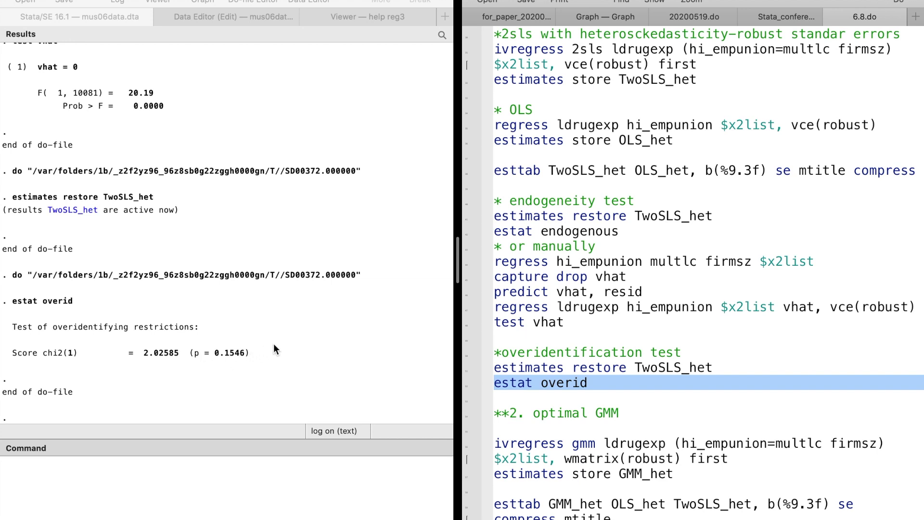
pyautogui.scroll(-4, 478, 325)
pyautogui.press('Down')
pyautogui.press('Down')
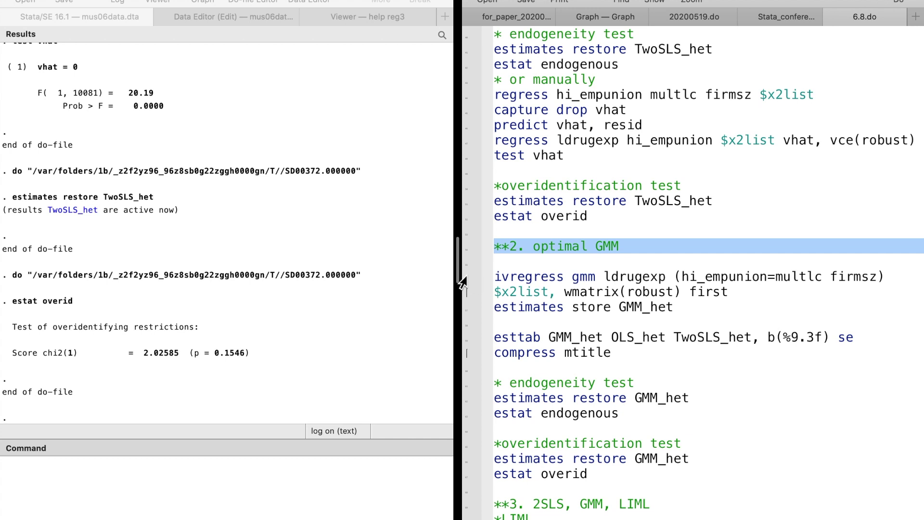
# Estimate the optimal GMM model with ivregress gmm and store it as GMM_het.
pyautogui.press('Down')
pyautogui.press('Down')
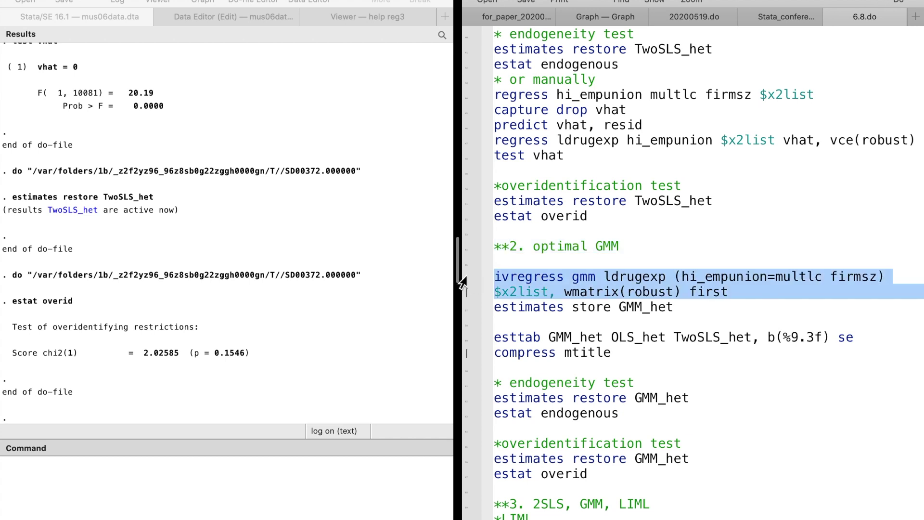
pyautogui.moveTo(461, 281); pyautogui.dragTo(463, 318)
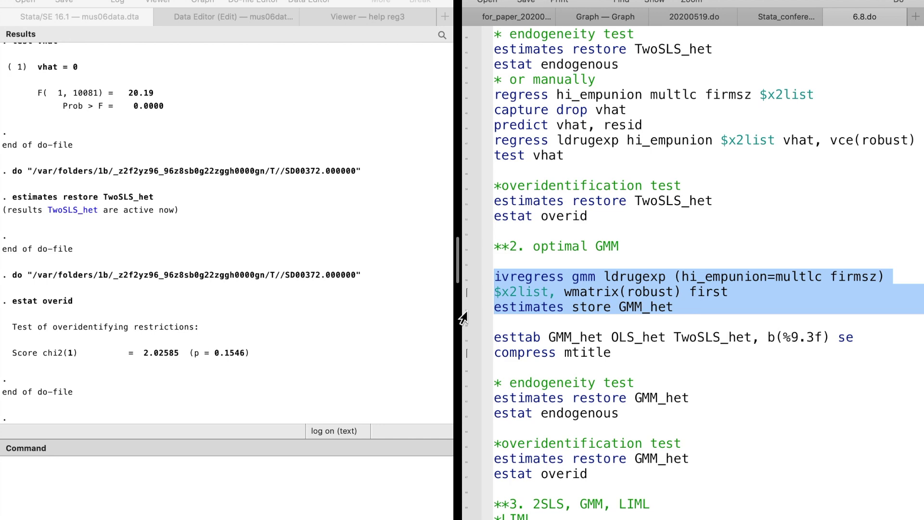
pyautogui.press('super+shift+d')
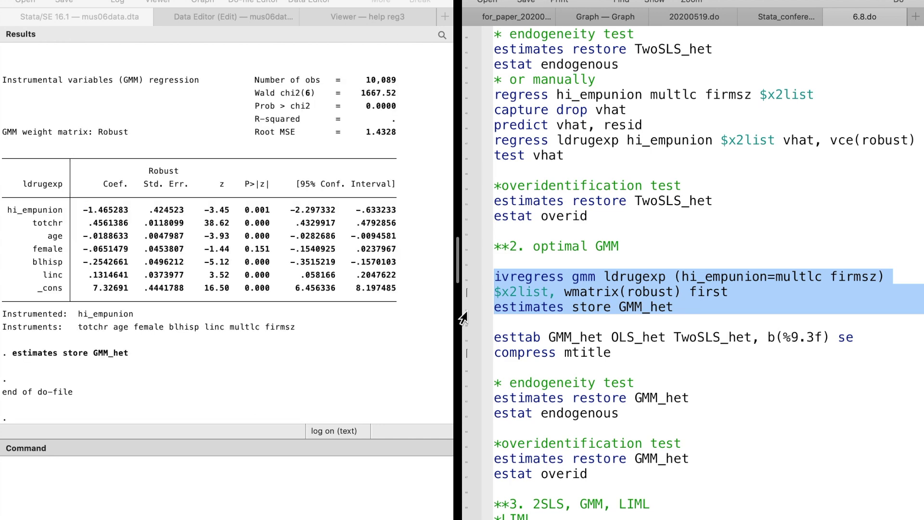
pyautogui.scroll(-1, 463, 317)
# Print the esttab table of GMM_het, OLS_het and TwoSLS_het (GMM hi_empunion −1.465).
pyautogui.click(463, 318)
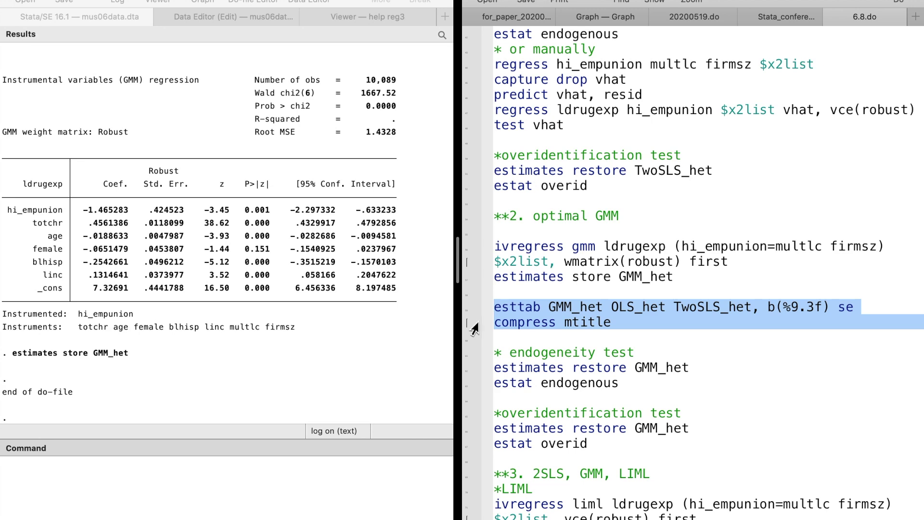
pyautogui.press('super+shift+d')
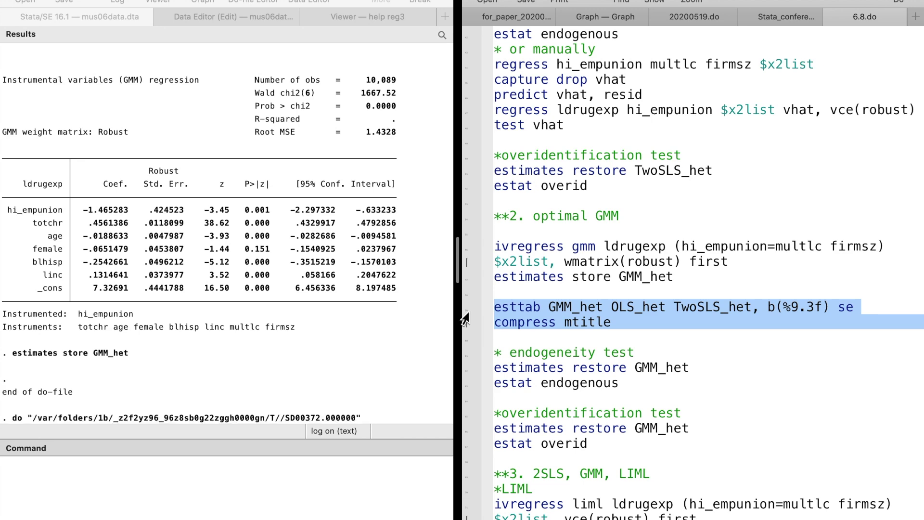
pyautogui.scroll(3, 313, 237)
pyautogui.scroll(2, 314, 238)
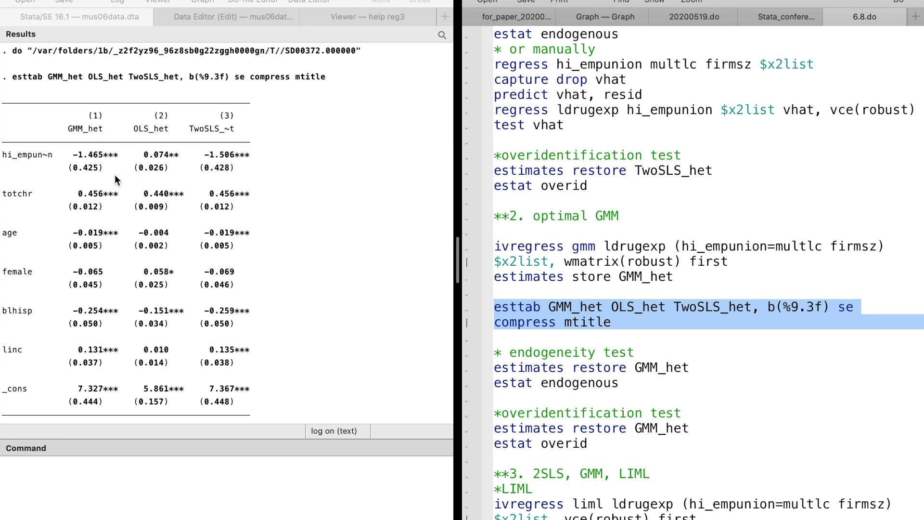
pyautogui.scroll(-3, 115, 174)
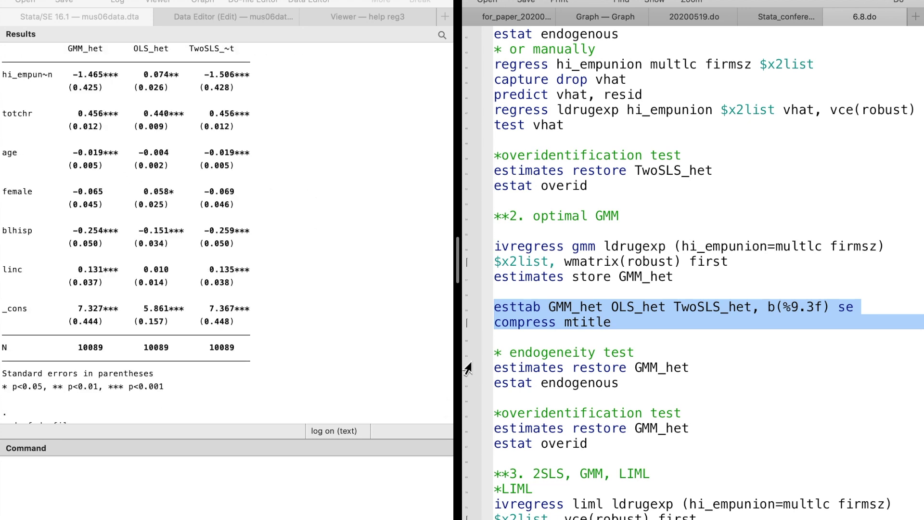
# Restore GMM_het and run estat endogenous, giving C chi2(1) = 17.613.
pyautogui.click(463, 359)
pyautogui.scroll(-3, 463, 363)
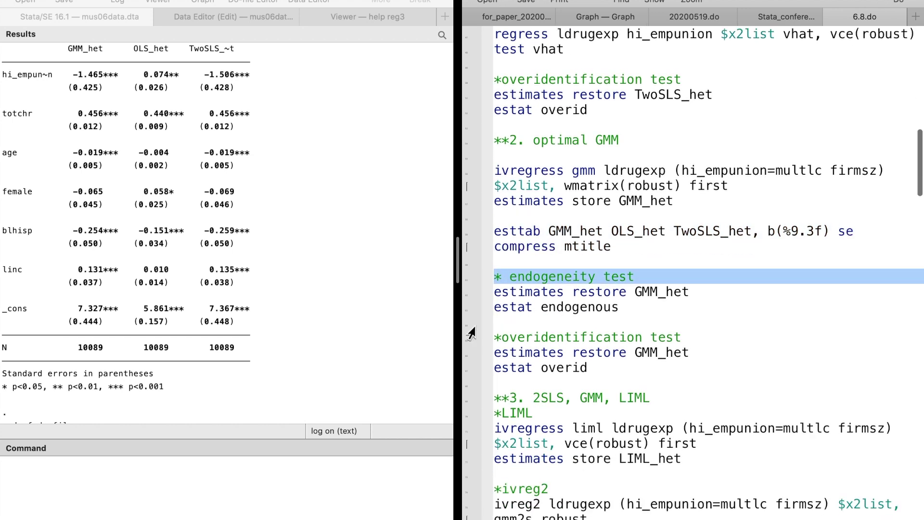
pyautogui.click(463, 295)
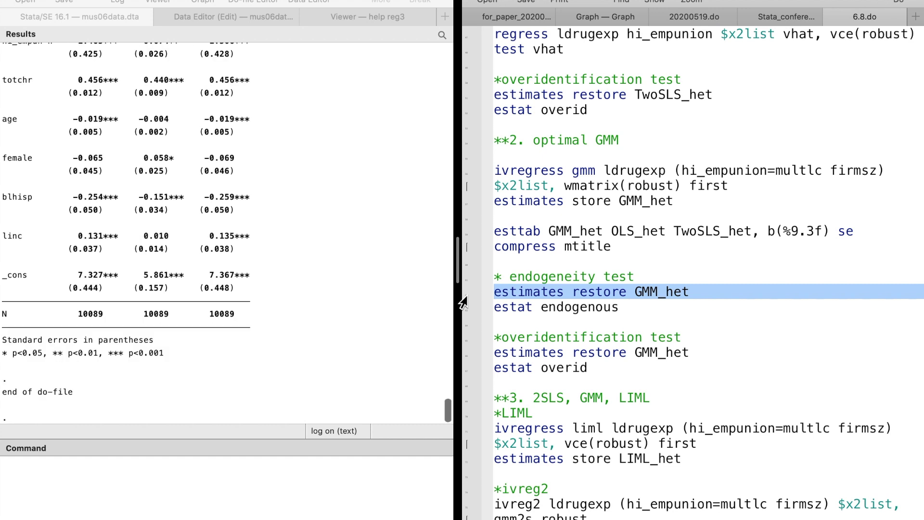
pyautogui.press('super+shift+d')
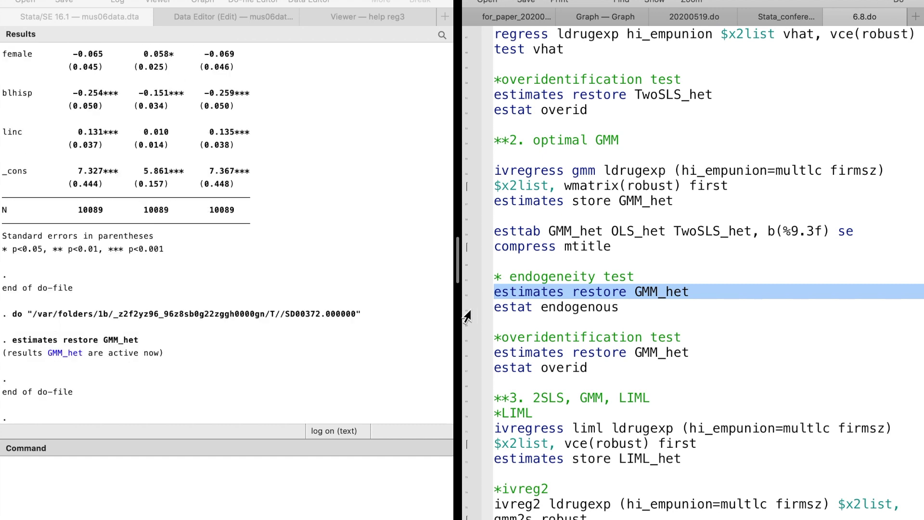
pyautogui.click(462, 311)
pyautogui.press('super+shift+d')
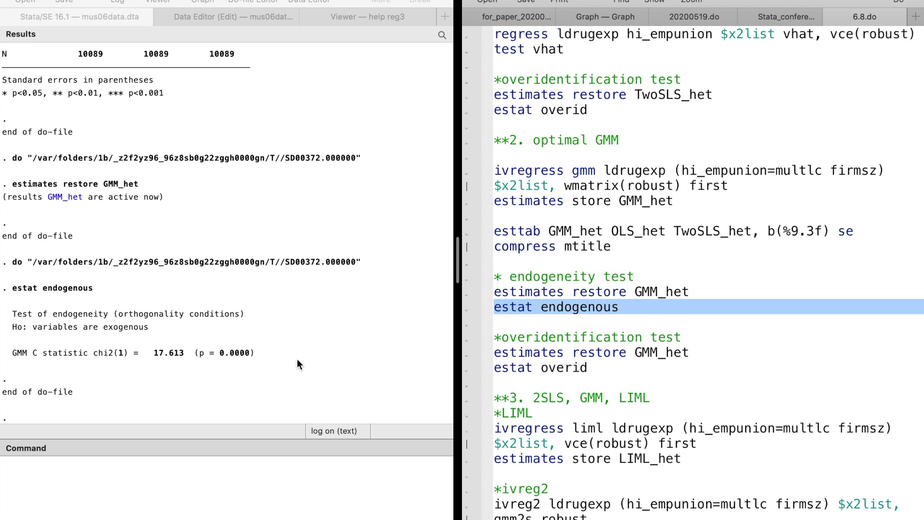
pyautogui.click(517, 326)
# Run estat overid on GMM_het: Hansen's J chi2(1) = 2.02585, p = 0.1546.
pyautogui.scroll(-1, 518, 325)
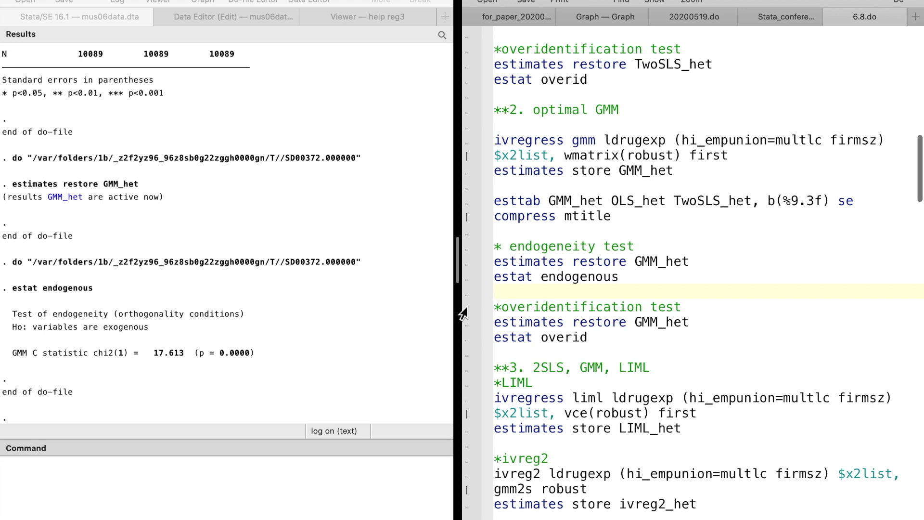
pyautogui.moveTo(463, 314); pyautogui.dragTo(461, 329)
pyautogui.click(459, 325)
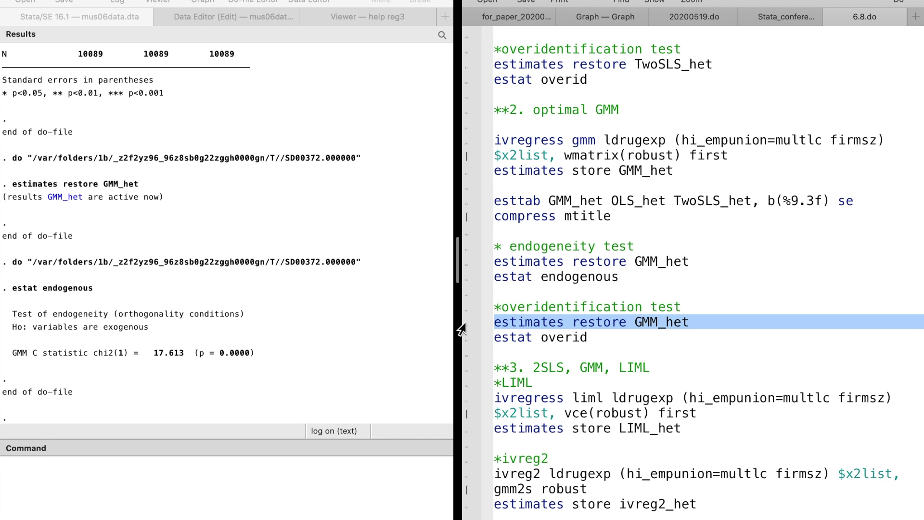
pyautogui.moveTo(461, 329); pyautogui.dragTo(461, 342)
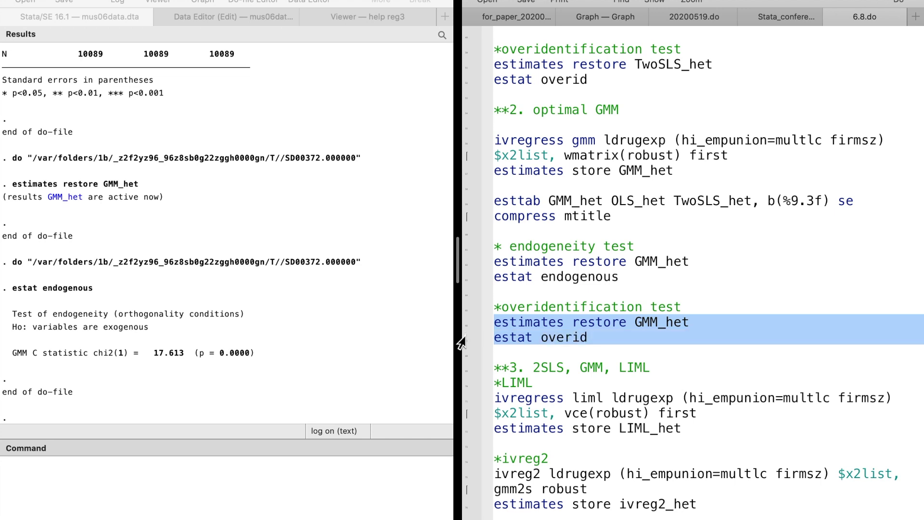
pyautogui.press('super+shift+d')
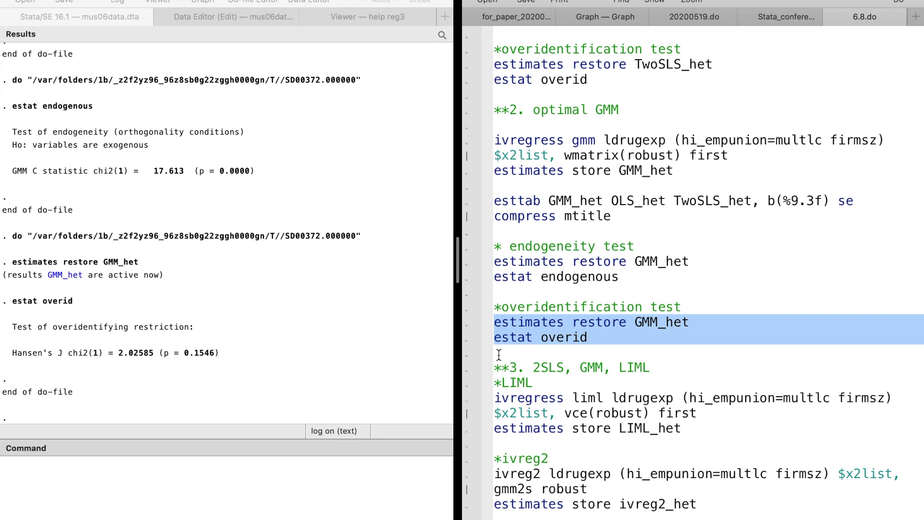
pyautogui.scroll(-3, 498, 355)
pyautogui.scroll(-2, 486, 354)
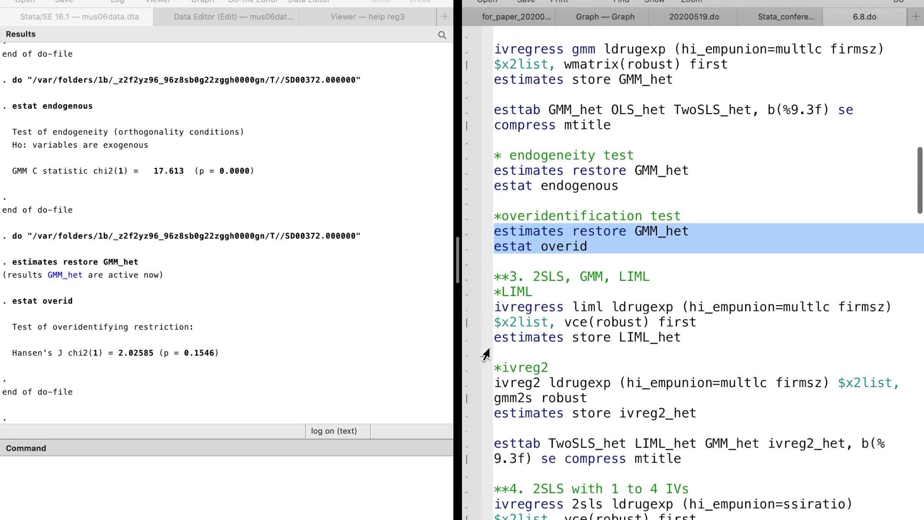
pyautogui.scroll(-3, 486, 327)
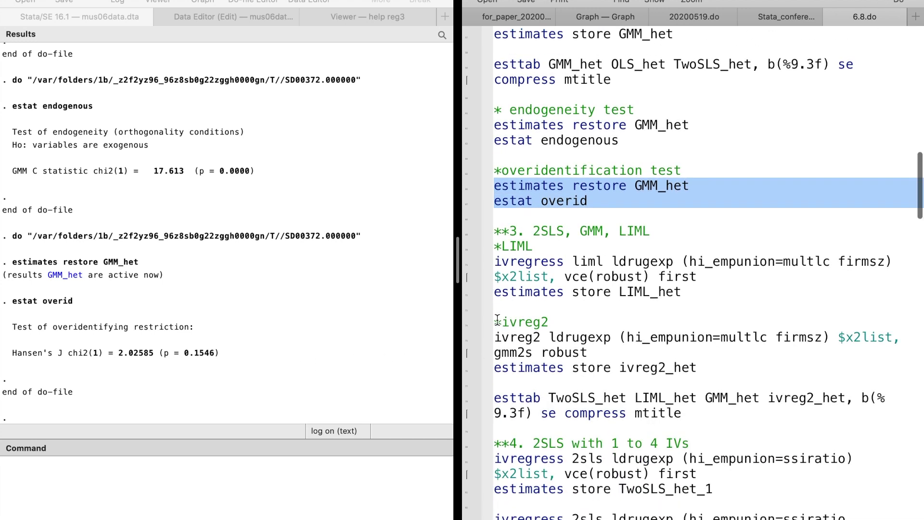
# Estimate the LIML regression (hi_empunion −1.579) and store it as LIML_het.
pyautogui.click(461, 233)
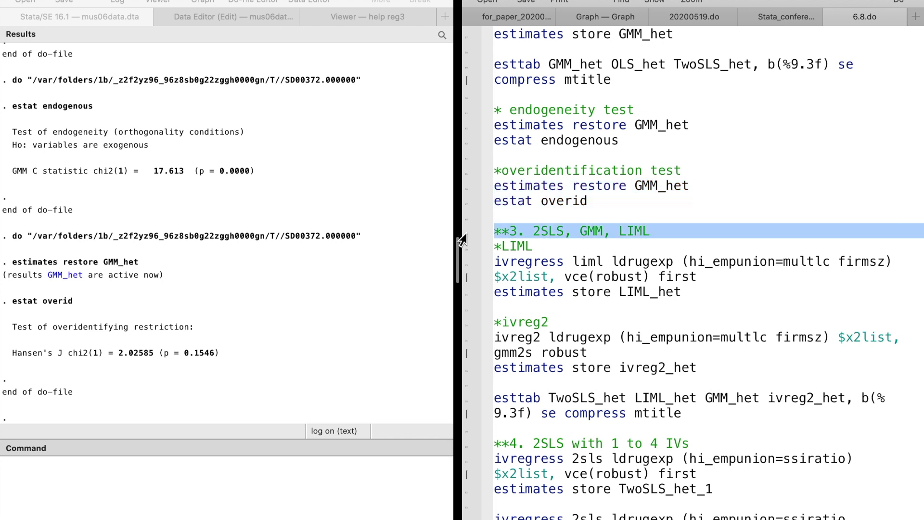
pyautogui.click(465, 267)
pyautogui.press('super+shift+d')
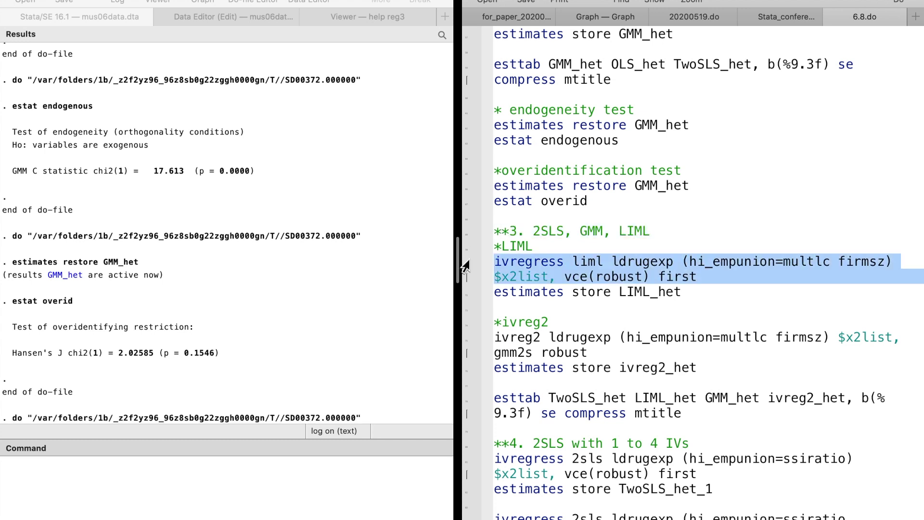
pyautogui.scroll(2, 330, 231)
pyautogui.scroll(8, 330, 231)
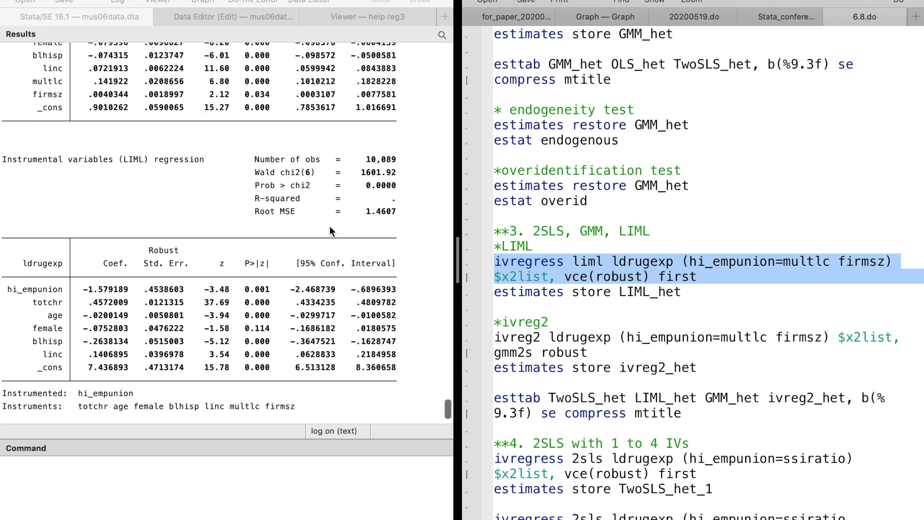
pyautogui.scroll(3, 330, 231)
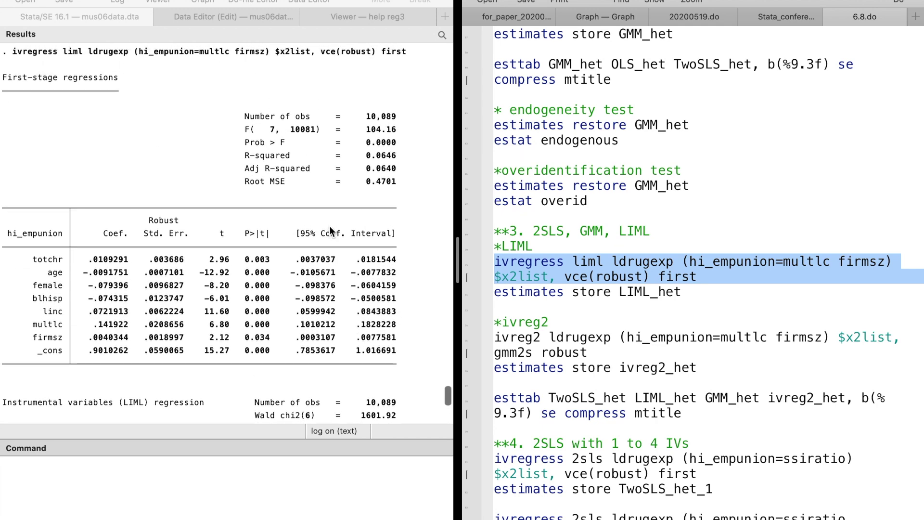
pyautogui.scroll(-5, 330, 230)
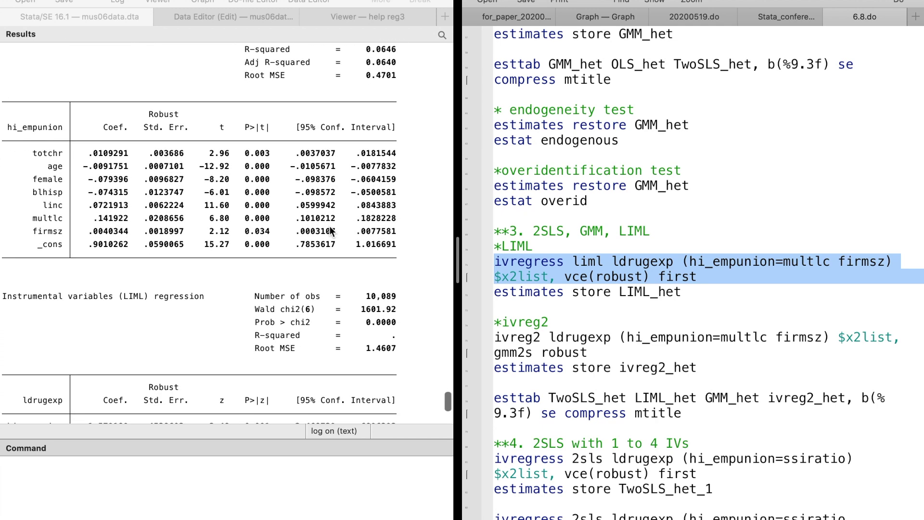
pyautogui.scroll(-8, 330, 231)
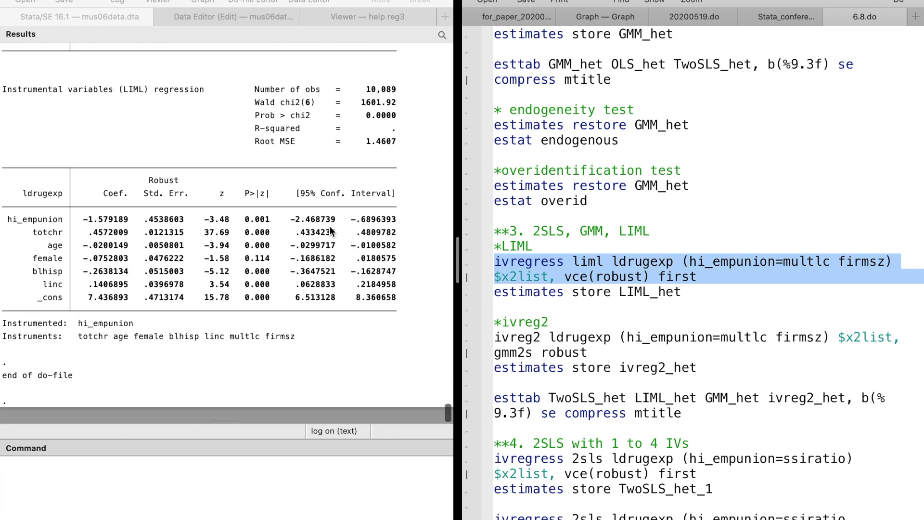
pyautogui.click(463, 295)
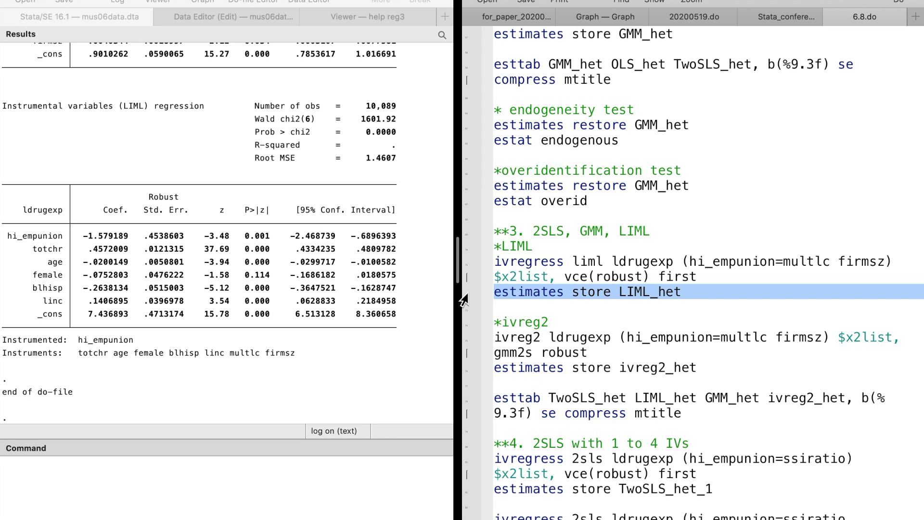
pyautogui.press('super+shift+d')
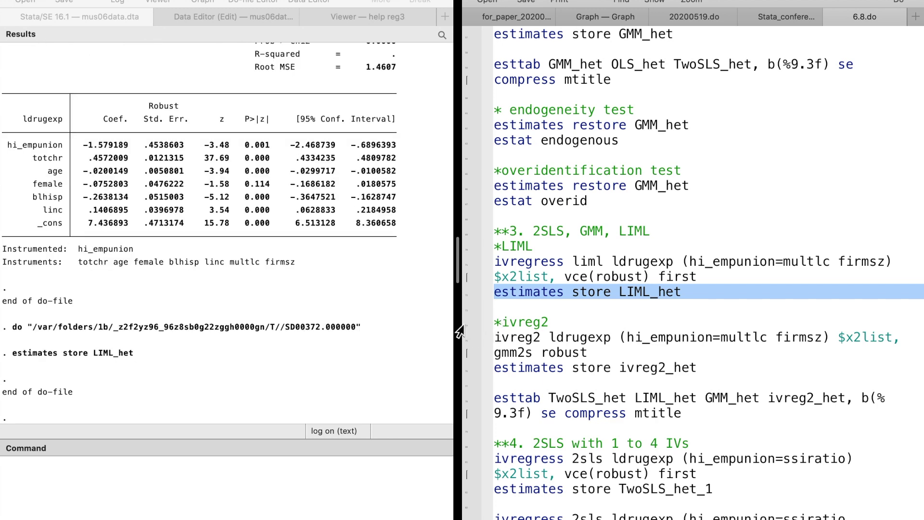
# Run ivreg2 with gmm2s robust and store the results as ivreg2_het.
pyautogui.click(464, 344)
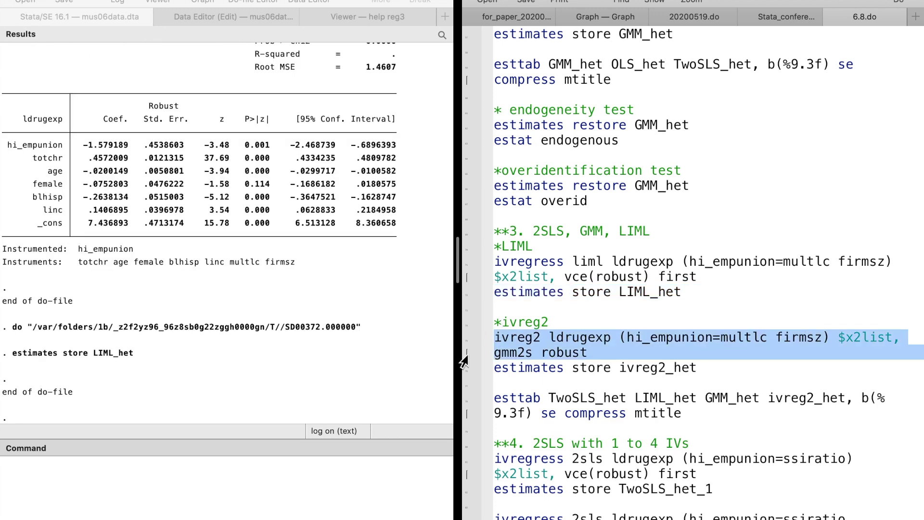
pyautogui.moveTo(464, 360); pyautogui.dragTo(464, 369)
pyautogui.press('super+shift+d')
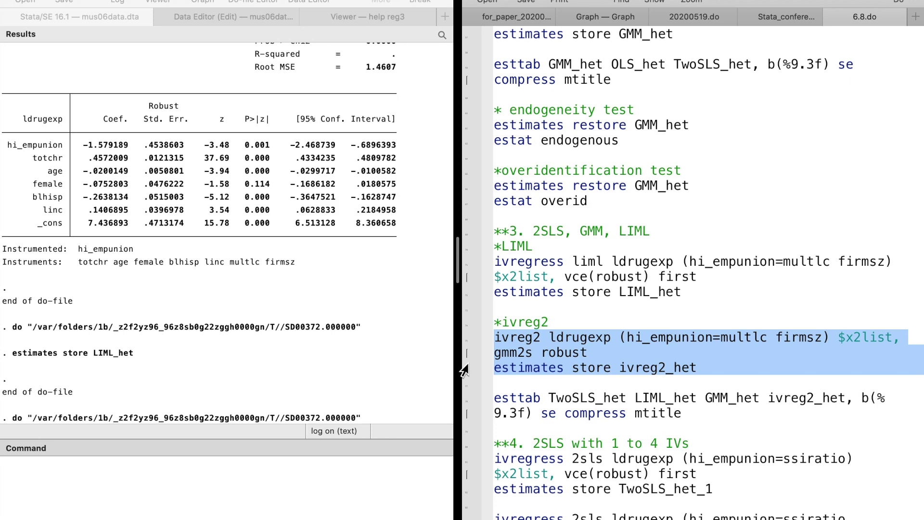
pyautogui.scroll(-3, 529, 368)
pyautogui.scroll(-1, 529, 368)
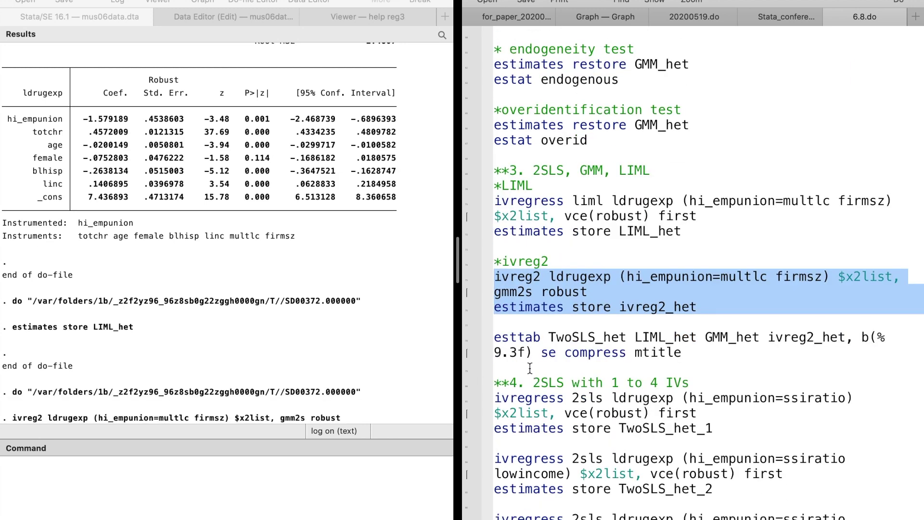
pyautogui.scroll(-2, 529, 367)
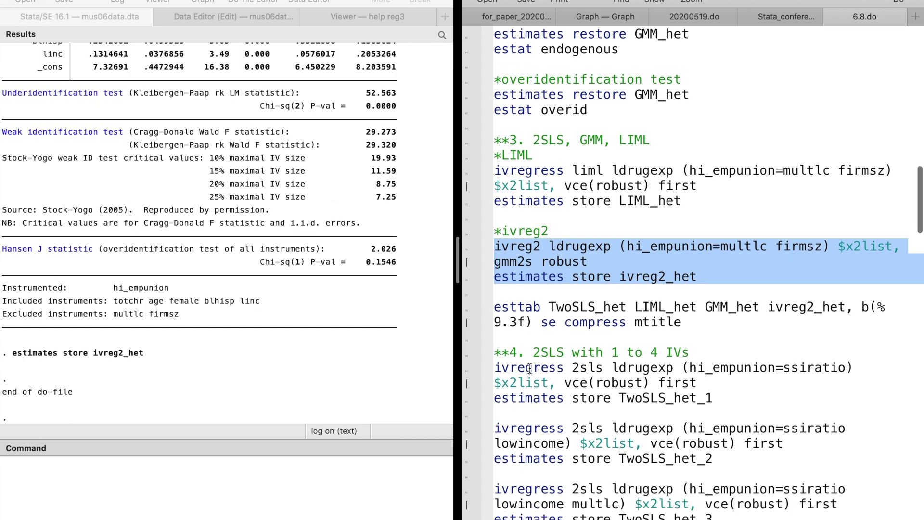
# Tabulate TwoSLS_het, LIML_het, GMM_het, ivreg2_het: hi_empunion −1.506, −1.579, −1.465, −1.465.
pyautogui.click(463, 313)
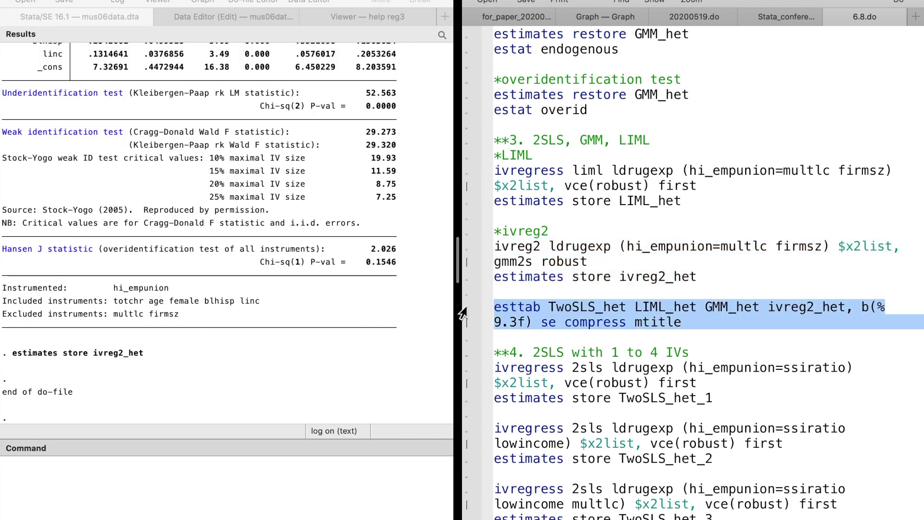
pyautogui.press('super+shift+d')
pyautogui.scroll(3, 351, 265)
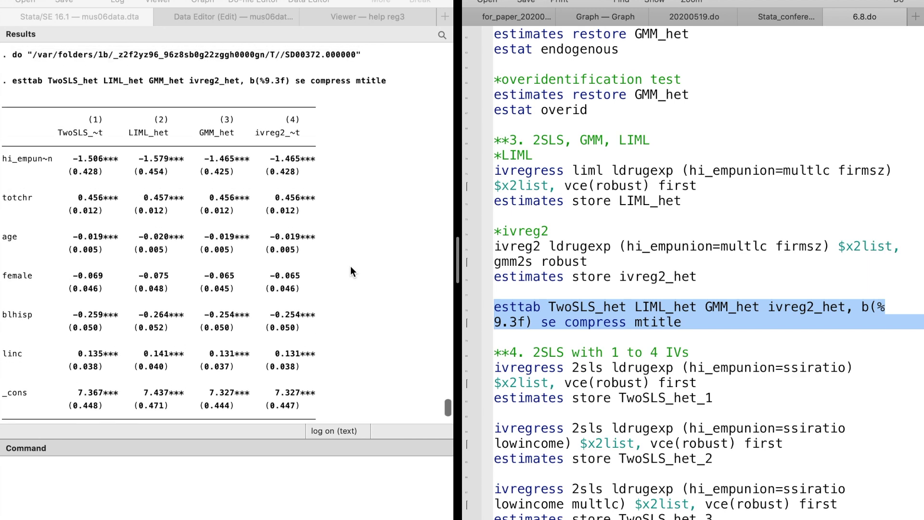
pyautogui.scroll(-2, 350, 265)
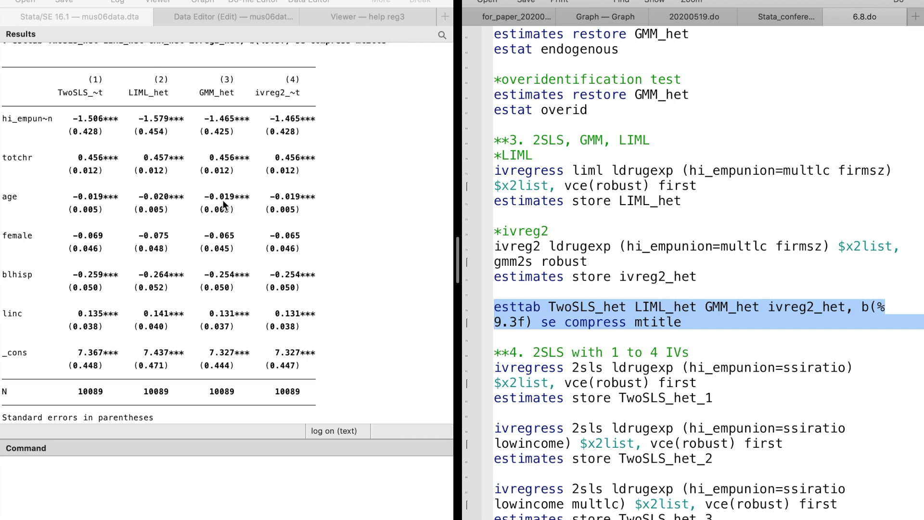
pyautogui.scroll(-3, 471, 308)
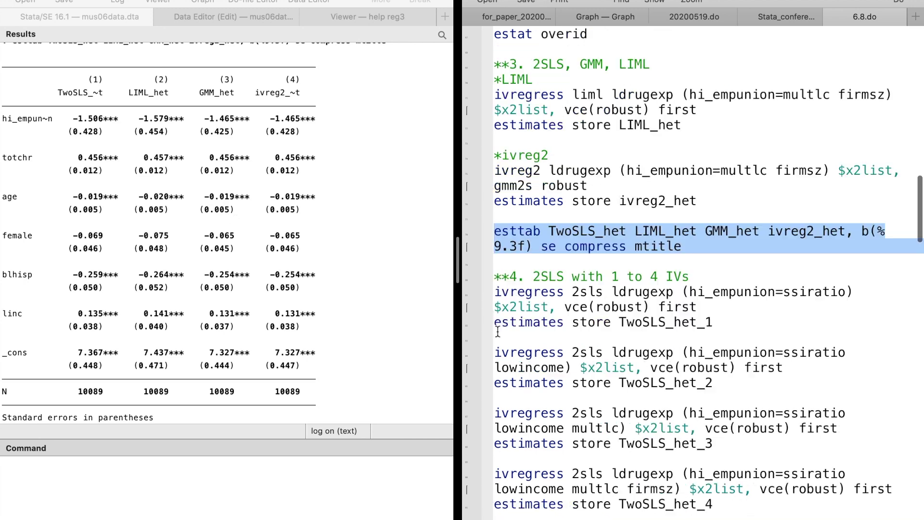
# Estimate the one-instrument 2SLS model with ssiratio and store it as TwoSLS_het_1.
pyautogui.click(461, 301)
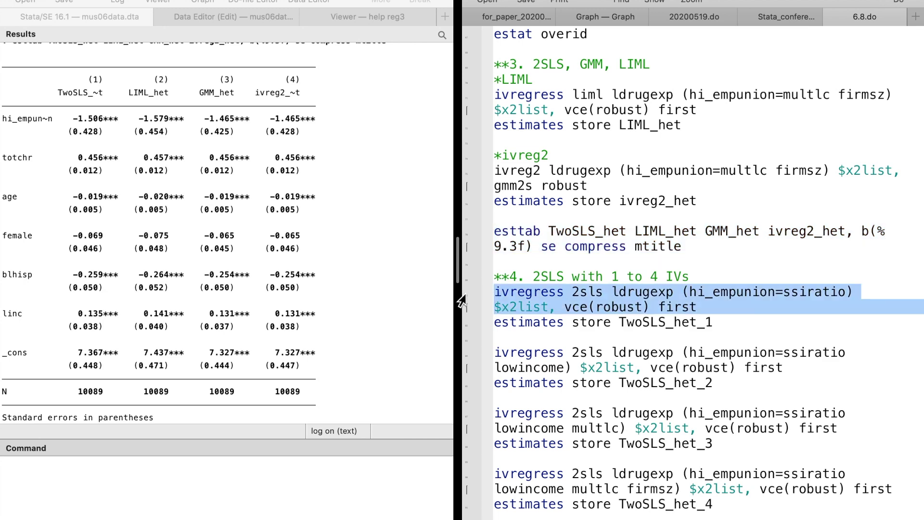
pyautogui.press('super+shift+d')
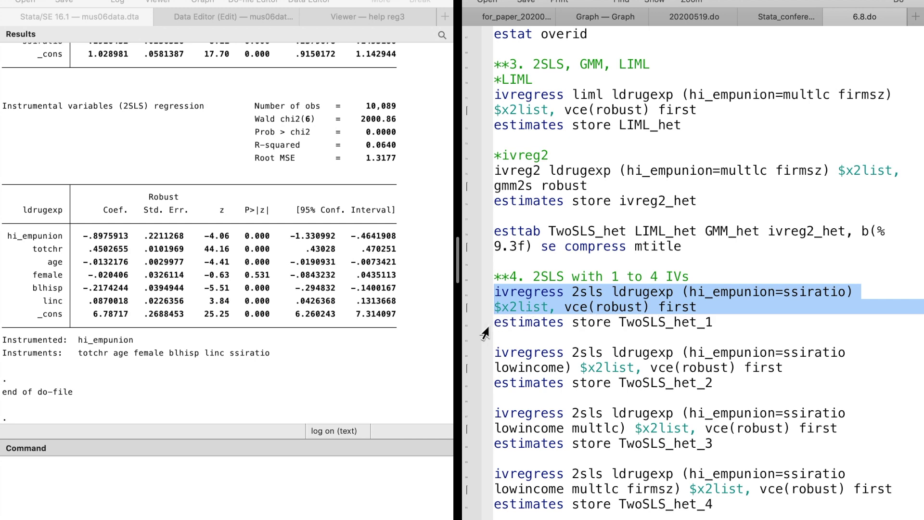
pyautogui.click(464, 324)
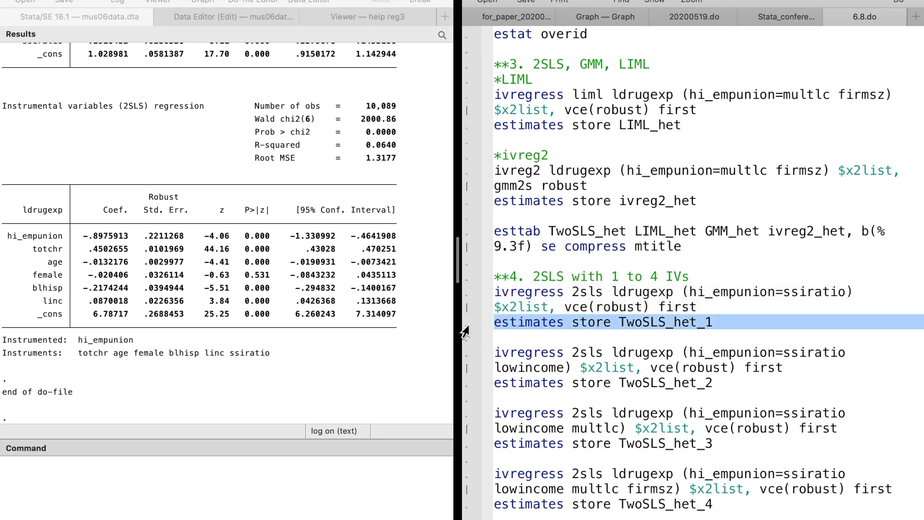
pyautogui.press('super+shift+d')
# Run the two-, three- and four-instrument 2SLS models and store them as TwoSLS_het_2 to TwoSLS_het_4.
pyautogui.scroll(-1, 567, 333)
pyautogui.scroll(-3, 567, 333)
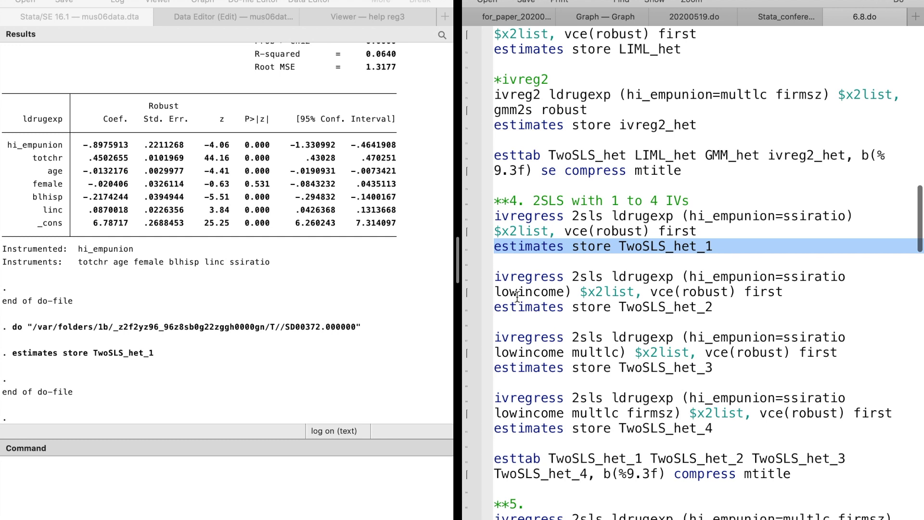
pyautogui.click(463, 285)
pyautogui.moveTo(461, 302); pyautogui.dragTo(464, 435)
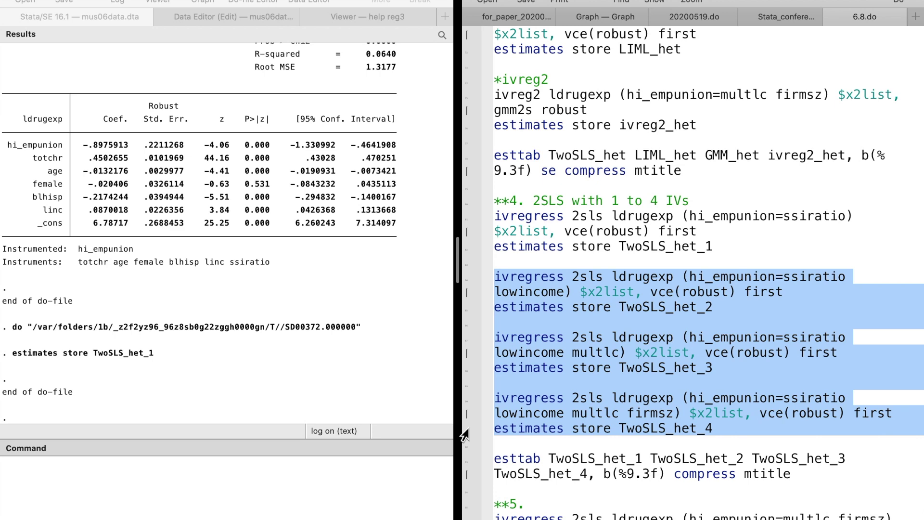
pyautogui.press('super+shift+d')
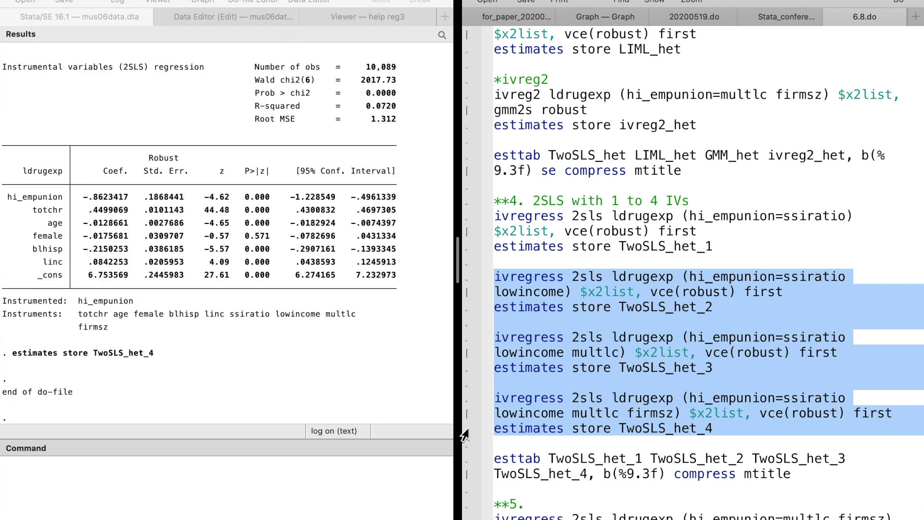
# Tabulate TwoSLS_het_1 to TwoSLS_het_4 with esttab: hi_empunion −0.898, −0.712, −0.822, −0.862.
pyautogui.click(465, 463)
pyautogui.press('super+shift+d')
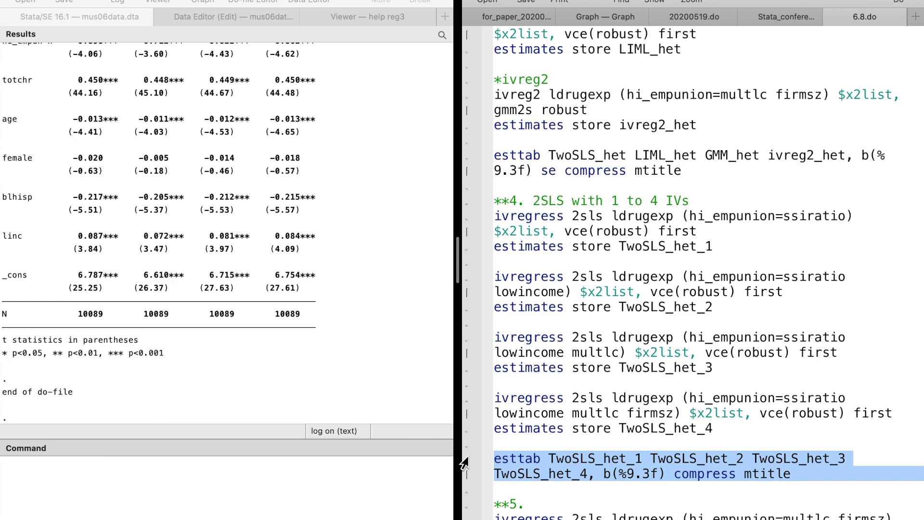
pyautogui.scroll(5, 358, 296)
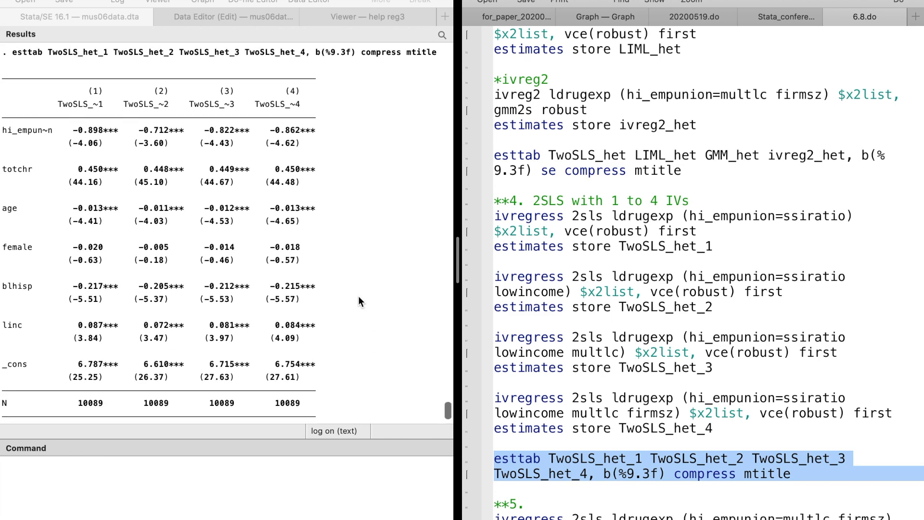
pyautogui.scroll(-5, 464, 343)
pyautogui.click(465, 345)
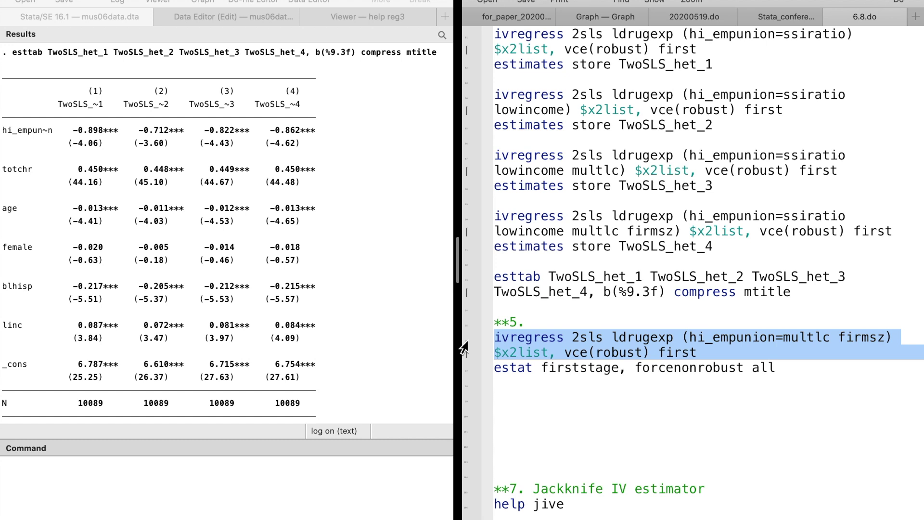
# Run the multlc–firmsz 2SLS and show first-stage diagnostics: robust F 29.3201, minimum eigenvalue 29.273.
pyautogui.press('super+shift+d')
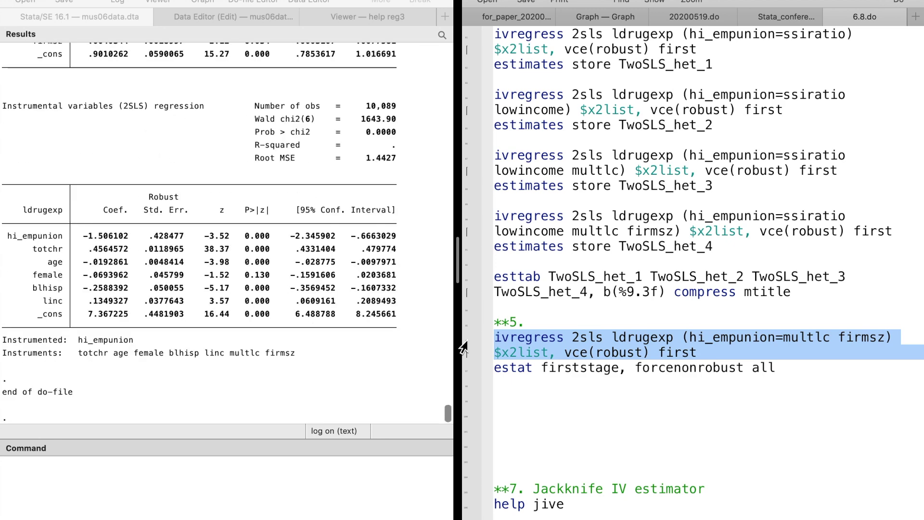
pyautogui.click(461, 372)
pyautogui.press('super+shift+d')
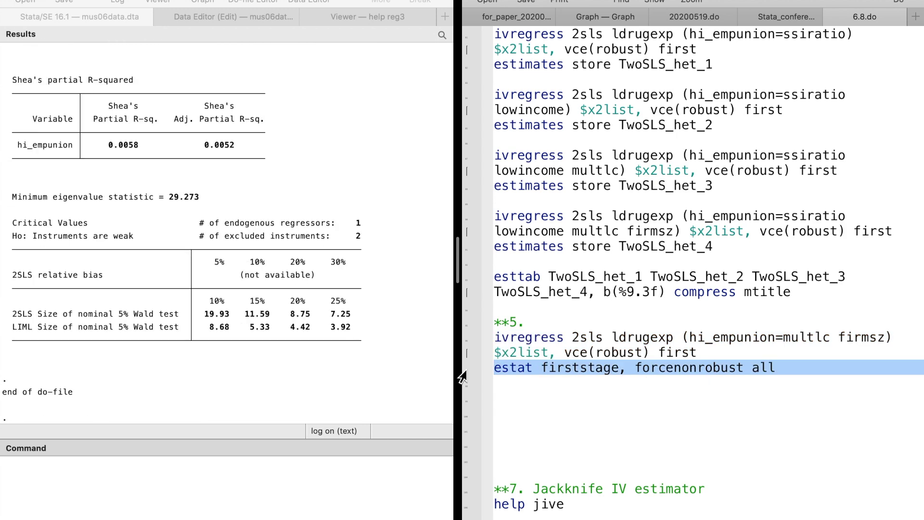
pyautogui.scroll(10, 244, 277)
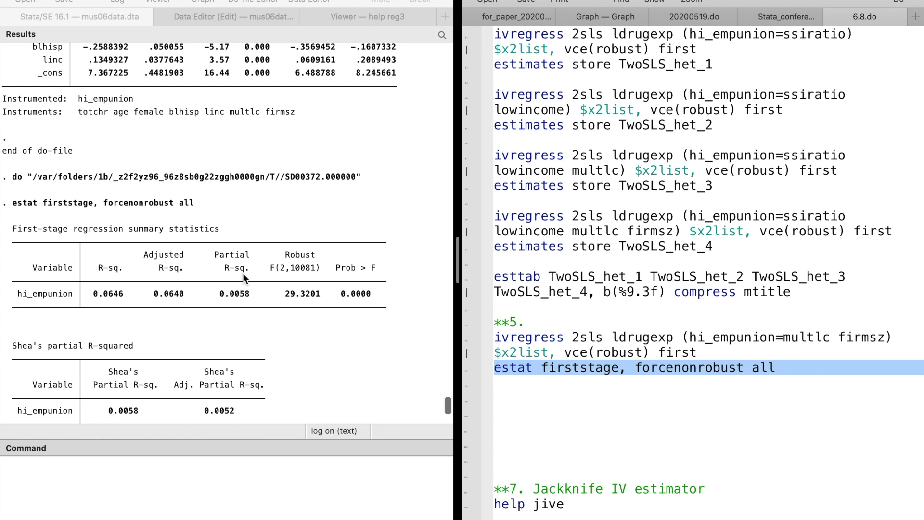